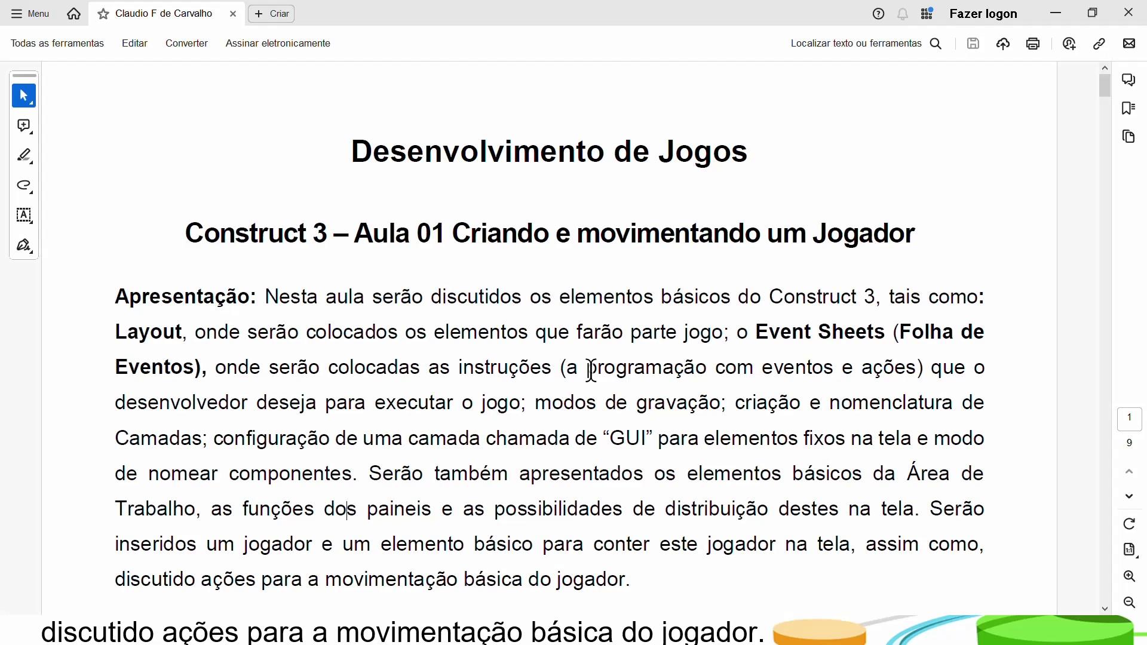
Create a new folder named Construct on the Windows desktop.
{"action": "scroll", "coordinate": [591, 369], "scroll_direction": "down", "scroll_amount": 5}
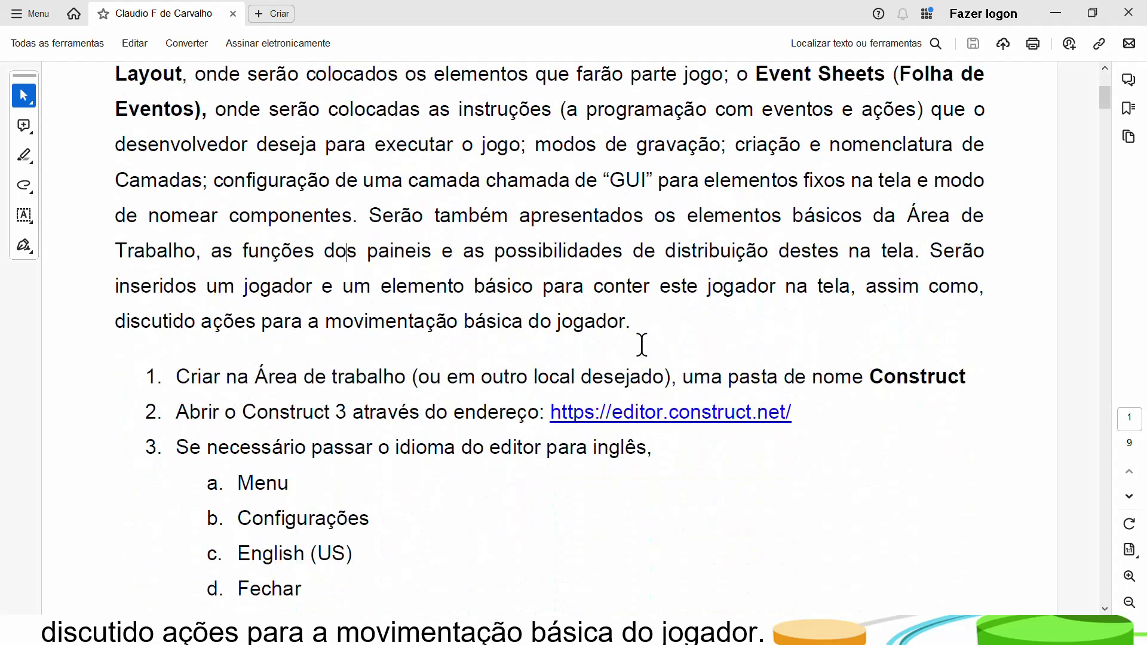
{"action": "scroll", "coordinate": [643, 344], "scroll_direction": "down", "scroll_amount": 3}
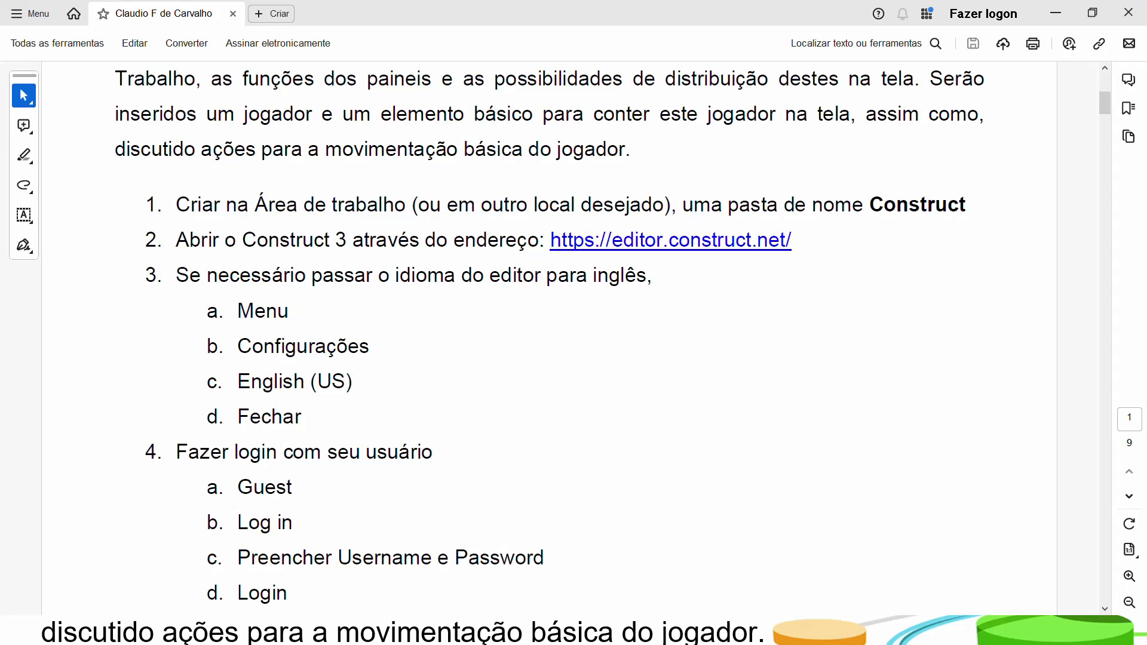
{"action": "key", "text": "super+d"}
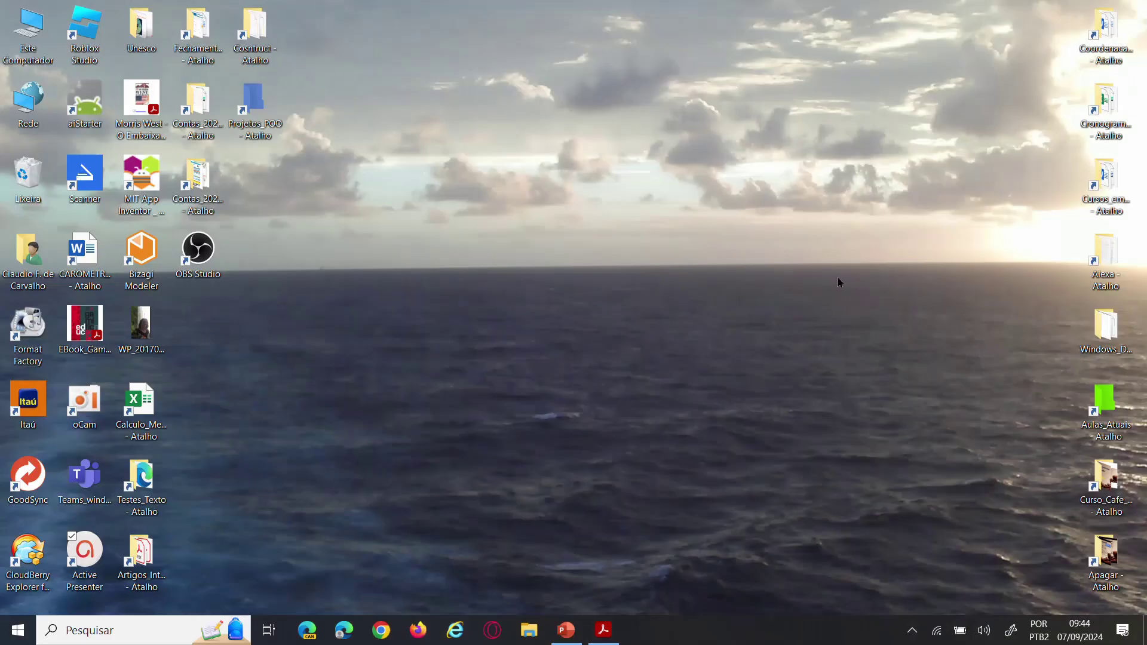
{"action": "right_click", "coordinate": [511, 151]}
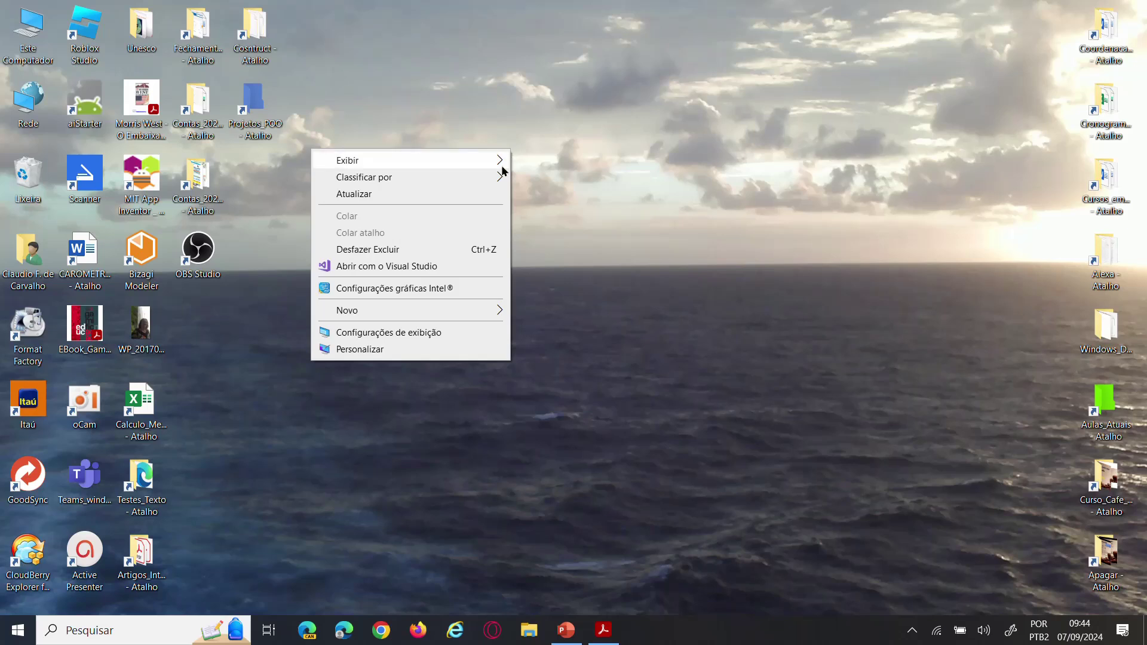
{"action": "mouse_move", "coordinate": [404, 315]}
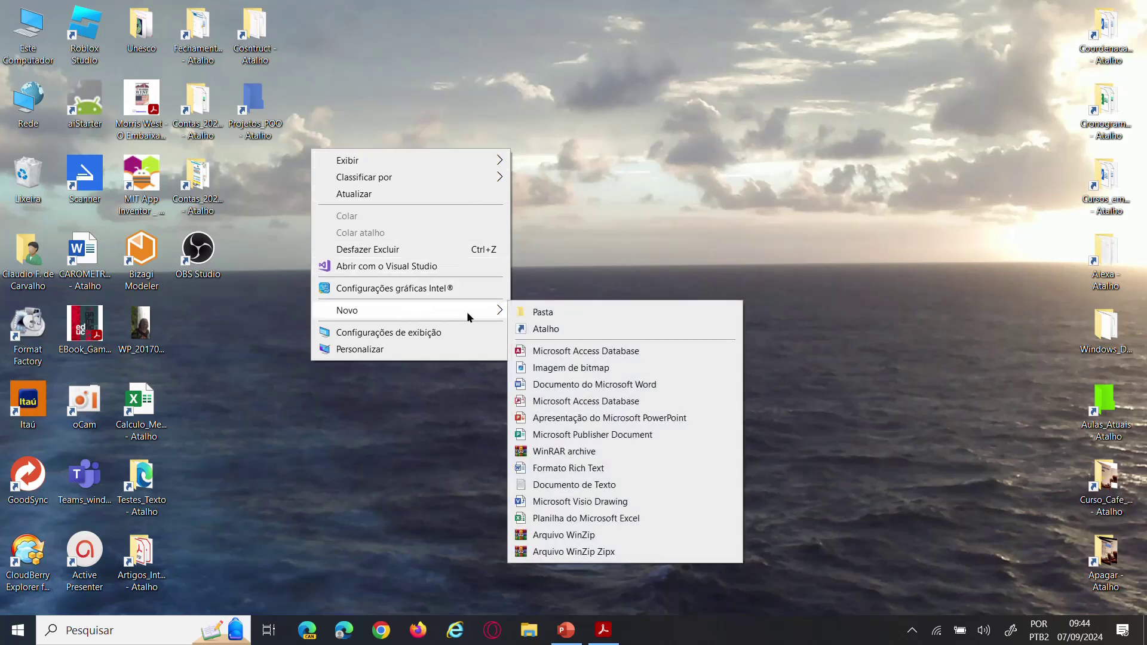
{"action": "left_click", "coordinate": [554, 314]}
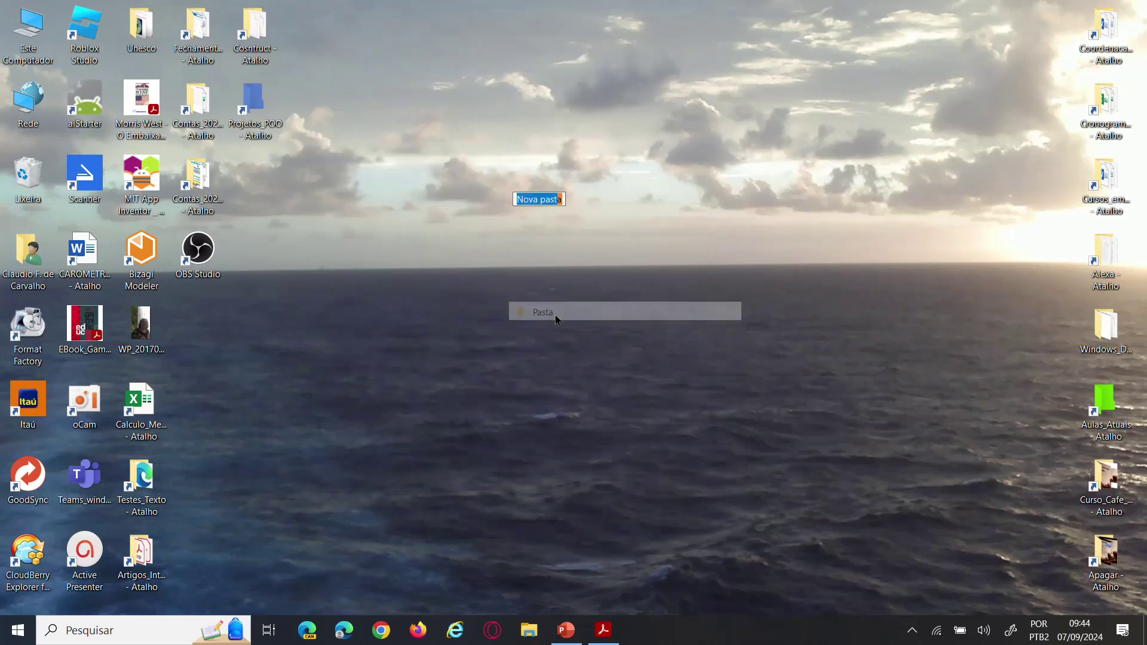
{"action": "type", "text": "C"}
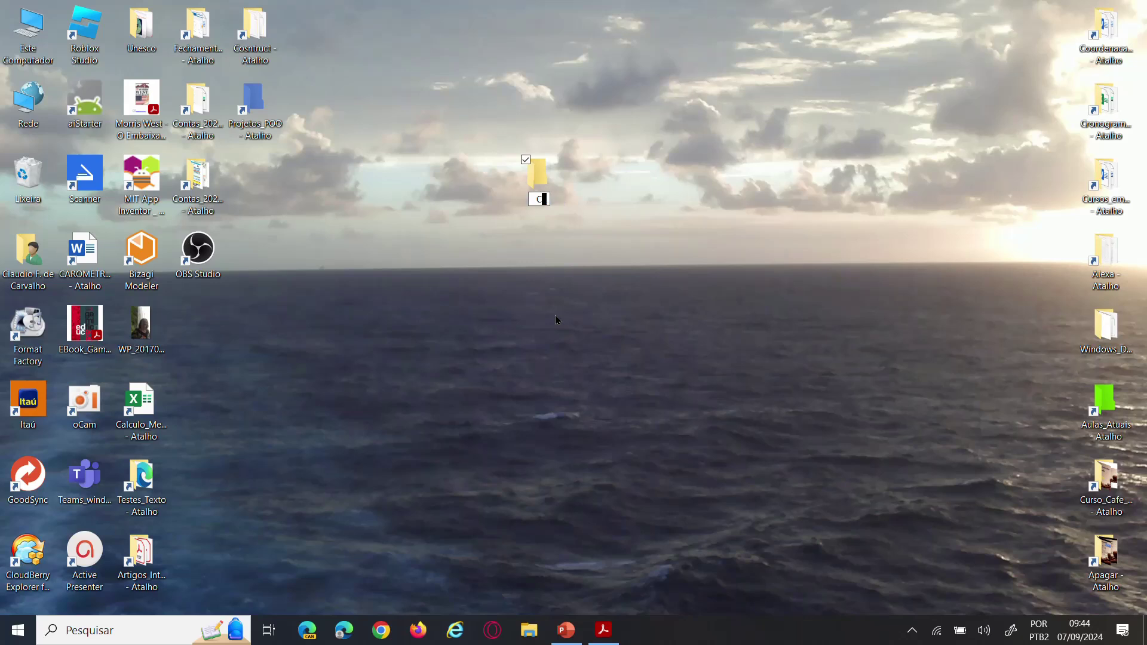
{"action": "type", "text": "onstruct"}
{"action": "key", "text": "Return"}
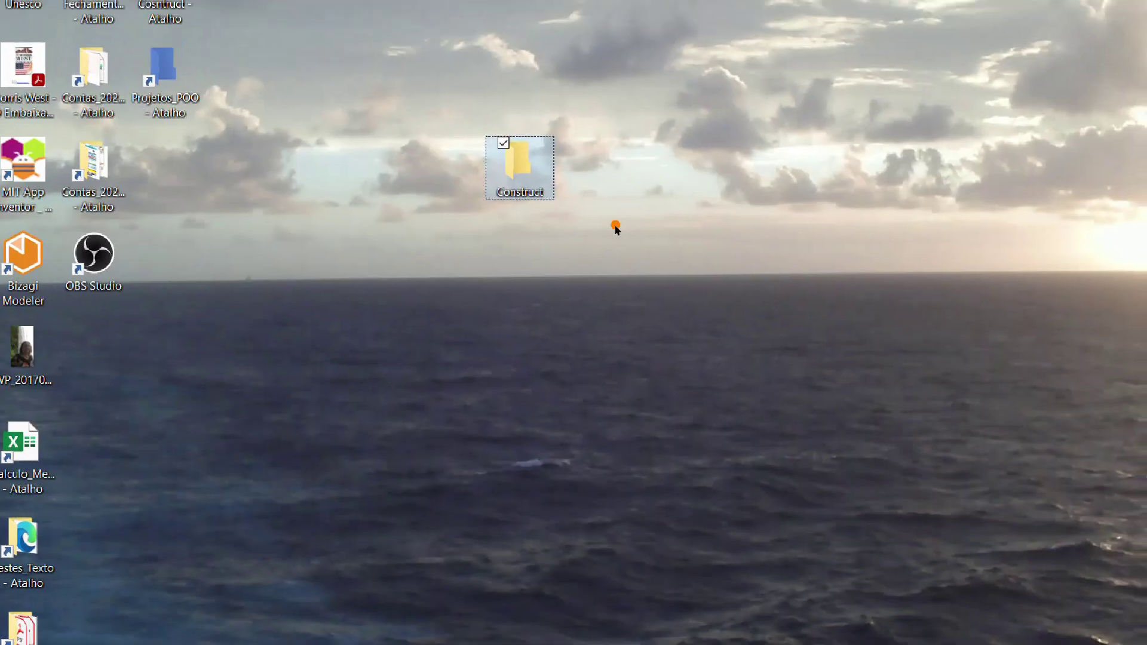
{"action": "mouse_move", "coordinate": [583, 123]}
{"action": "left_mouse_down"}
{"action": "mouse_move", "coordinate": [468, 103]}
{"action": "mouse_move", "coordinate": [448, 185]}
{"action": "mouse_move", "coordinate": [511, 254]}
{"action": "mouse_move", "coordinate": [625, 245]}
{"action": "mouse_move", "coordinate": [631, 190]}
{"action": "mouse_move", "coordinate": [591, 150]}
{"action": "left_mouse_up"}
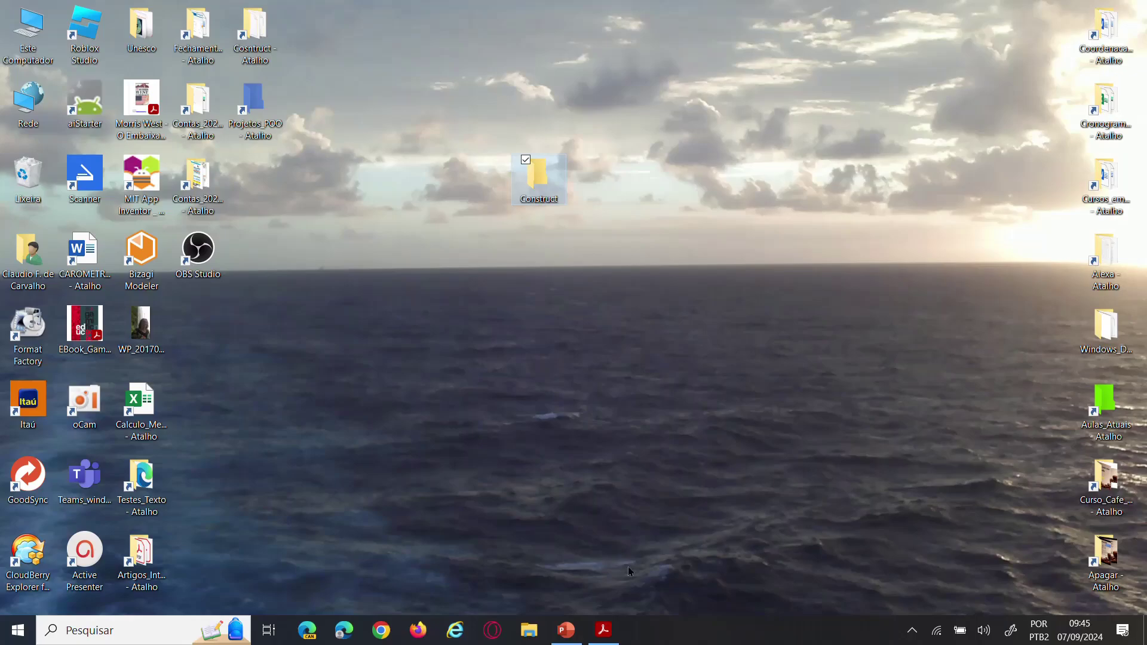
Return to the lesson PDF, open its Construct 3 editor link, maximize the browser window and dismiss the zoom notice.
{"action": "left_click", "coordinate": [603, 630]}
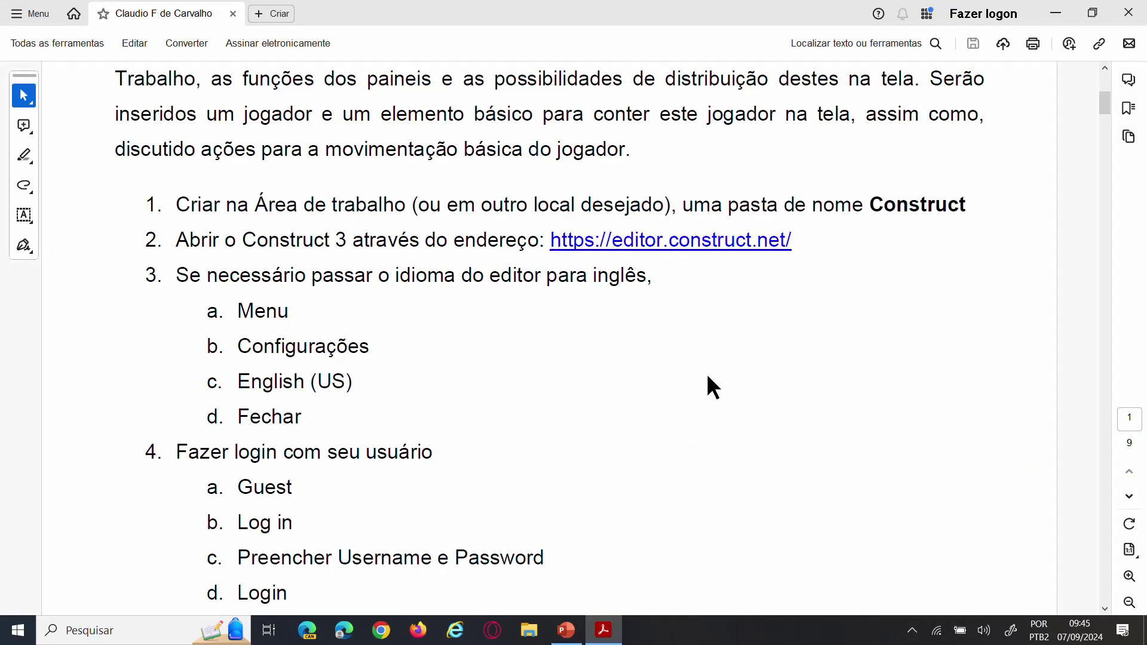
{"action": "scroll", "coordinate": [708, 376], "scroll_direction": "down", "scroll_amount": 1}
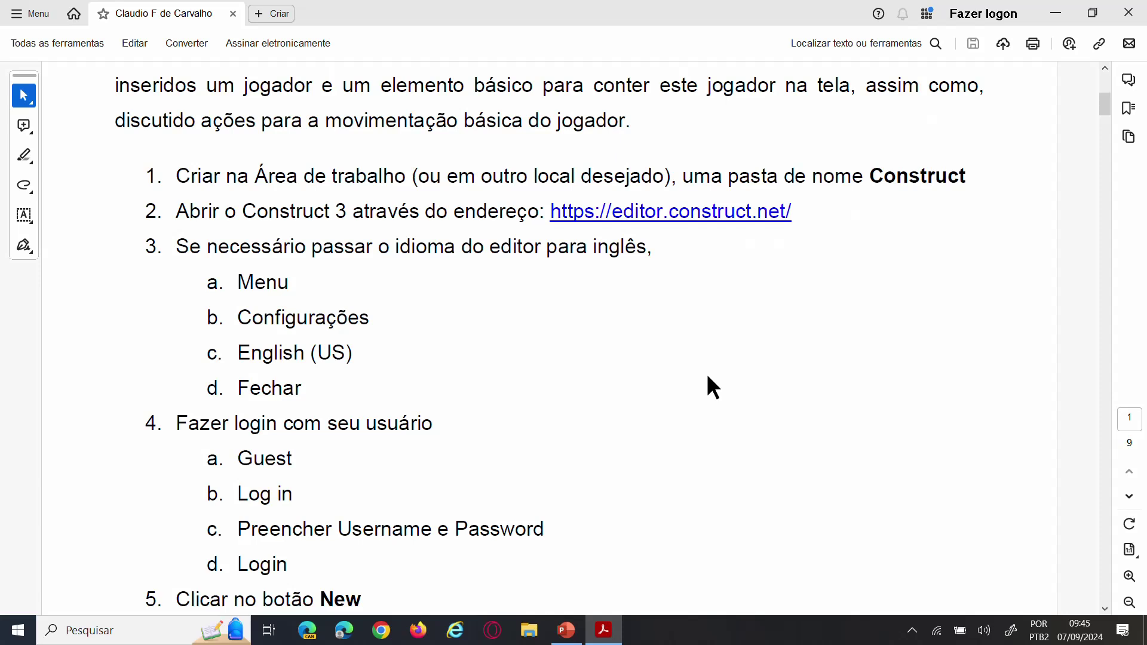
{"action": "scroll", "coordinate": [708, 376], "scroll_direction": "down", "scroll_amount": 1}
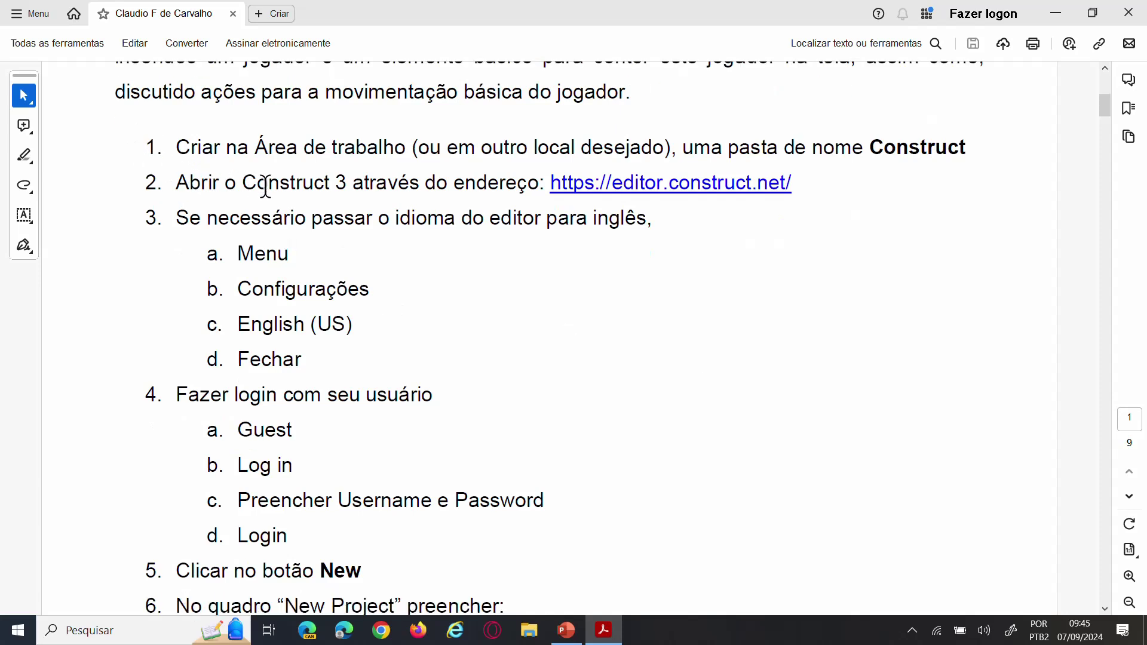
{"action": "left_click", "coordinate": [671, 195]}
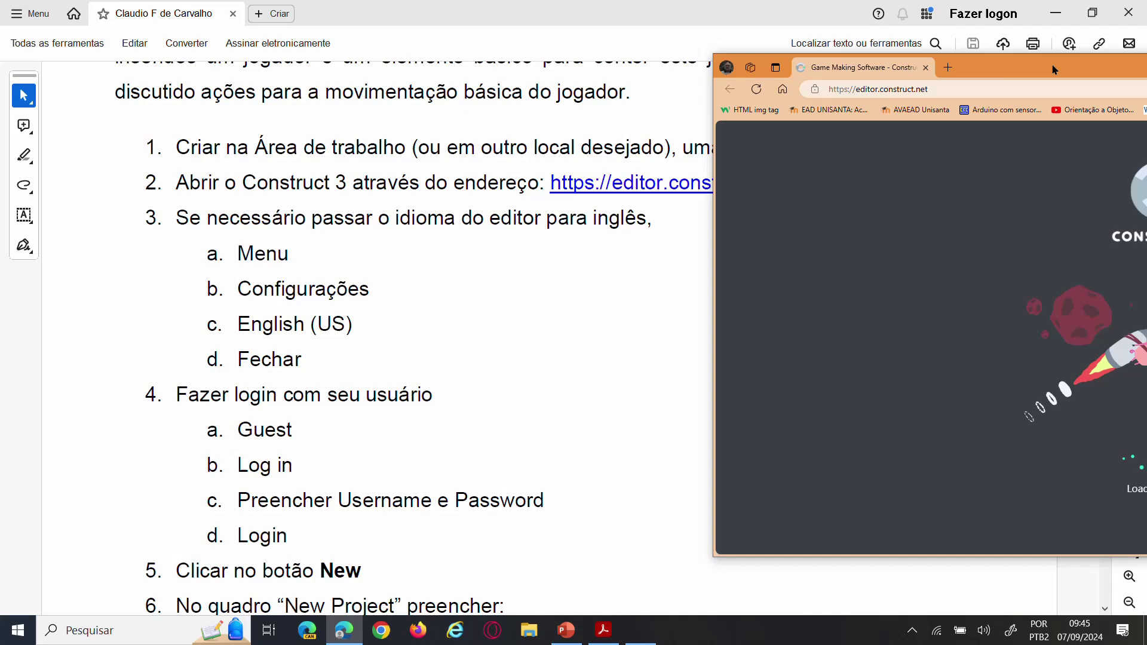
{"action": "left_click_drag", "start_coordinate": [1043, 70], "coordinate": [260, 33]}
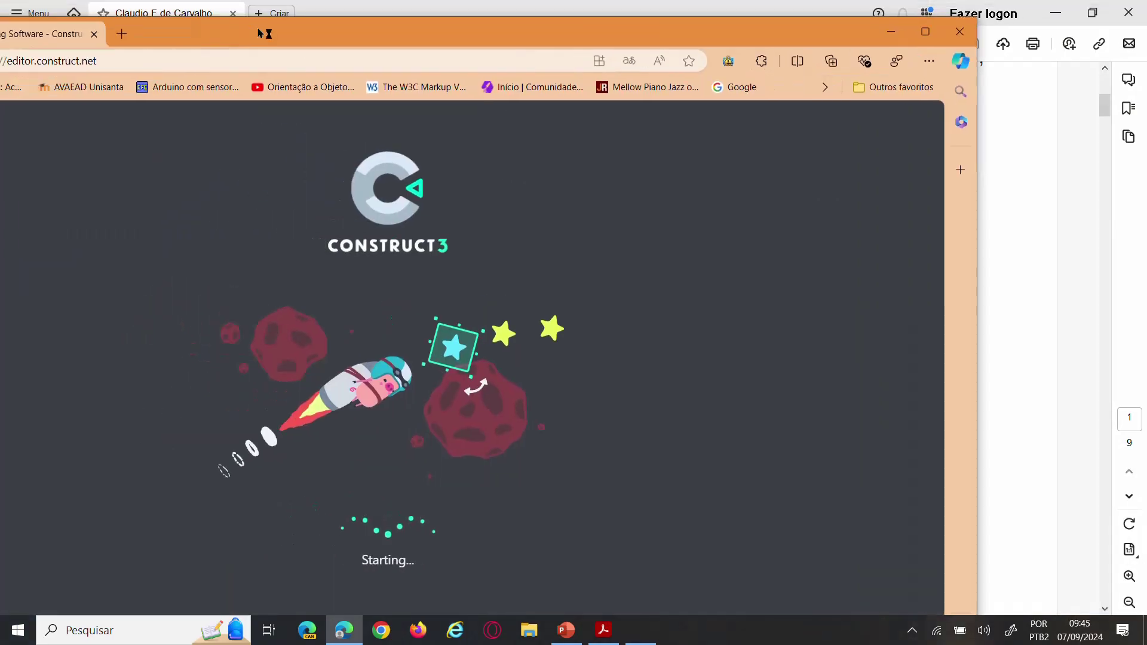
{"action": "double_click", "coordinate": [259, 33]}
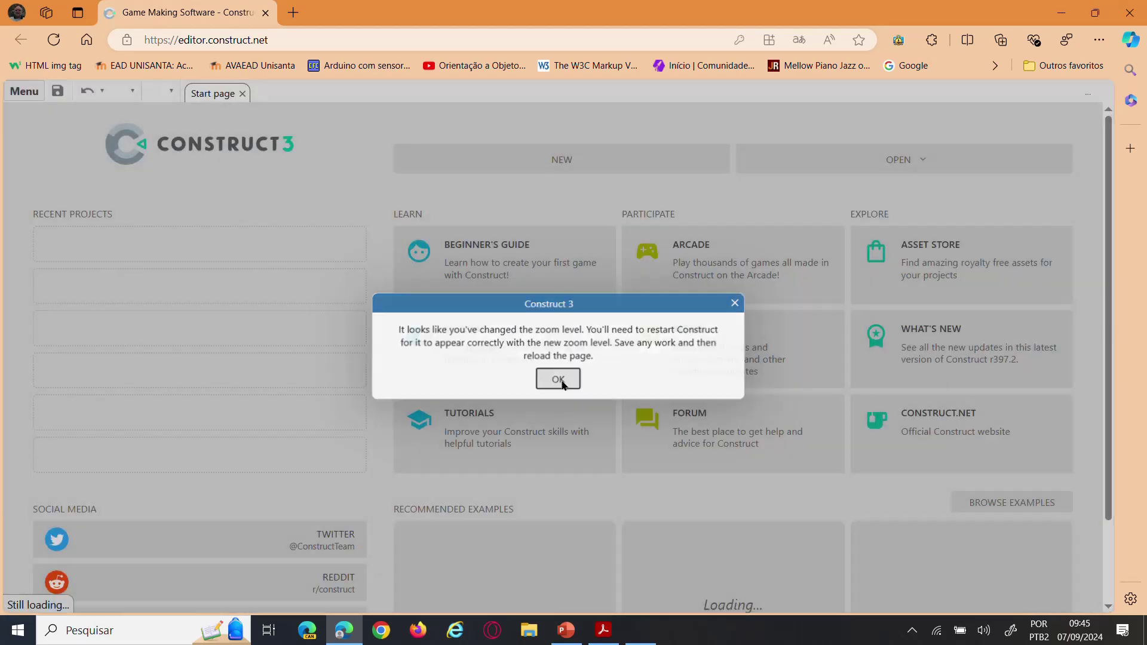
{"action": "left_click", "coordinate": [560, 382]}
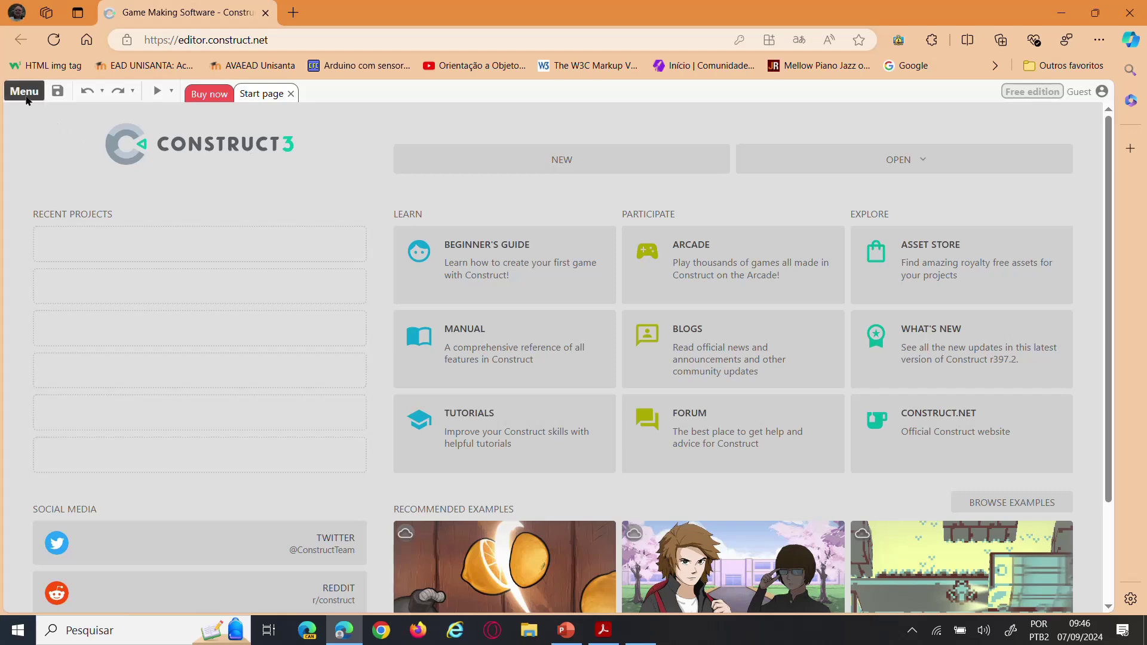
Check the interface language in the Construct 3 settings.
{"action": "left_click", "coordinate": [27, 98]}
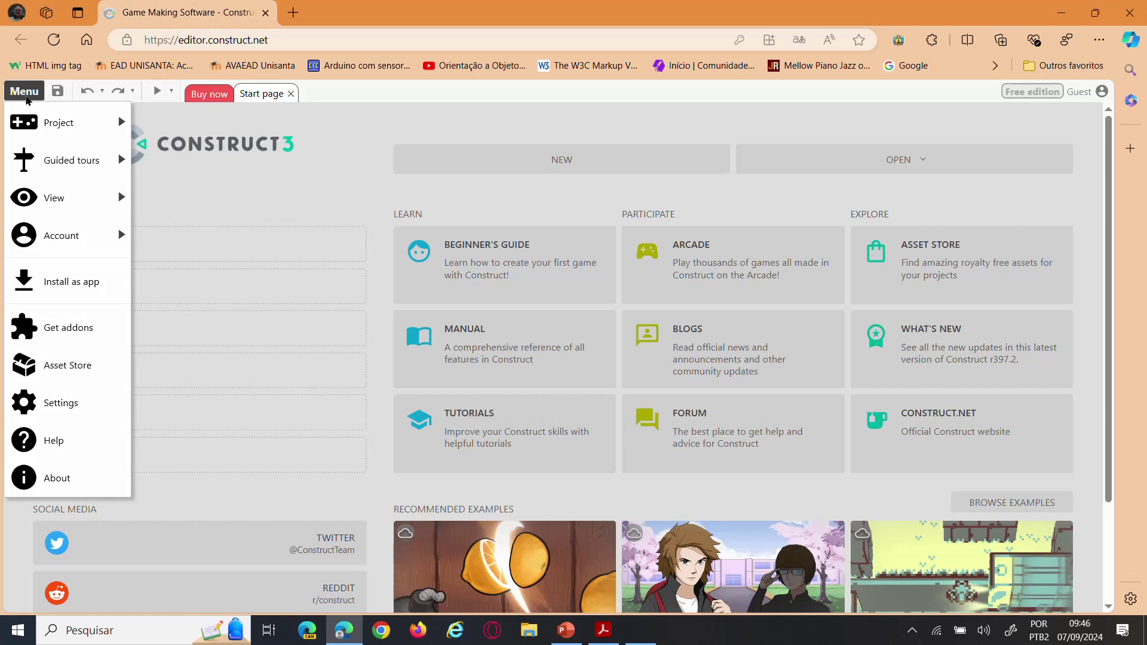
{"action": "left_click", "coordinate": [76, 411]}
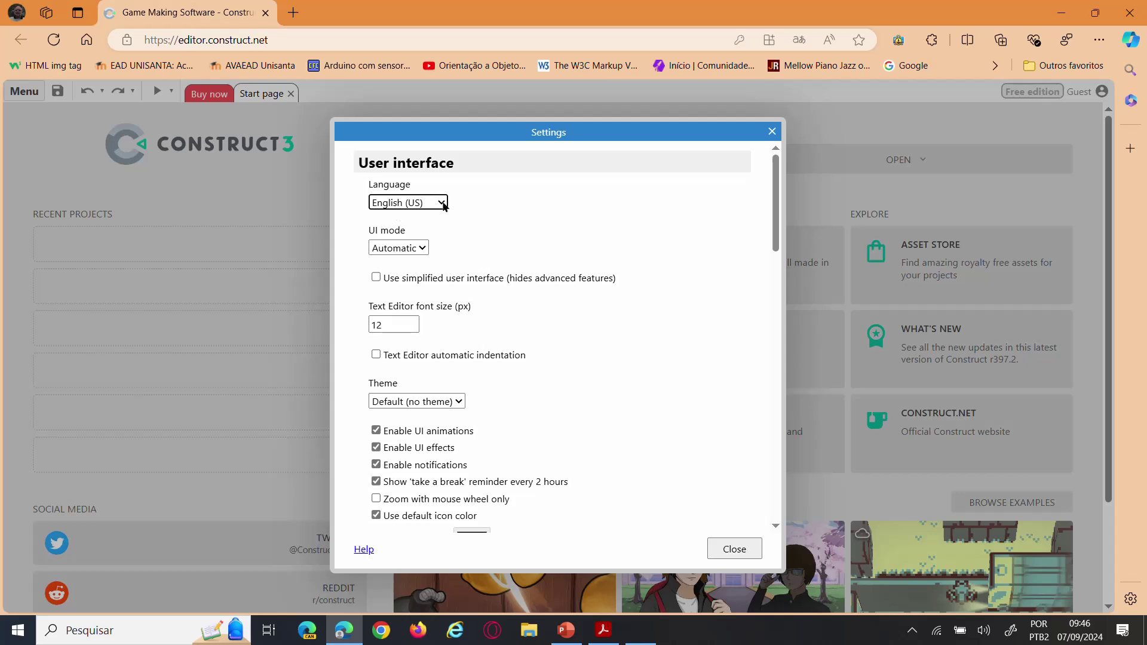
{"action": "left_click", "coordinate": [730, 549]}
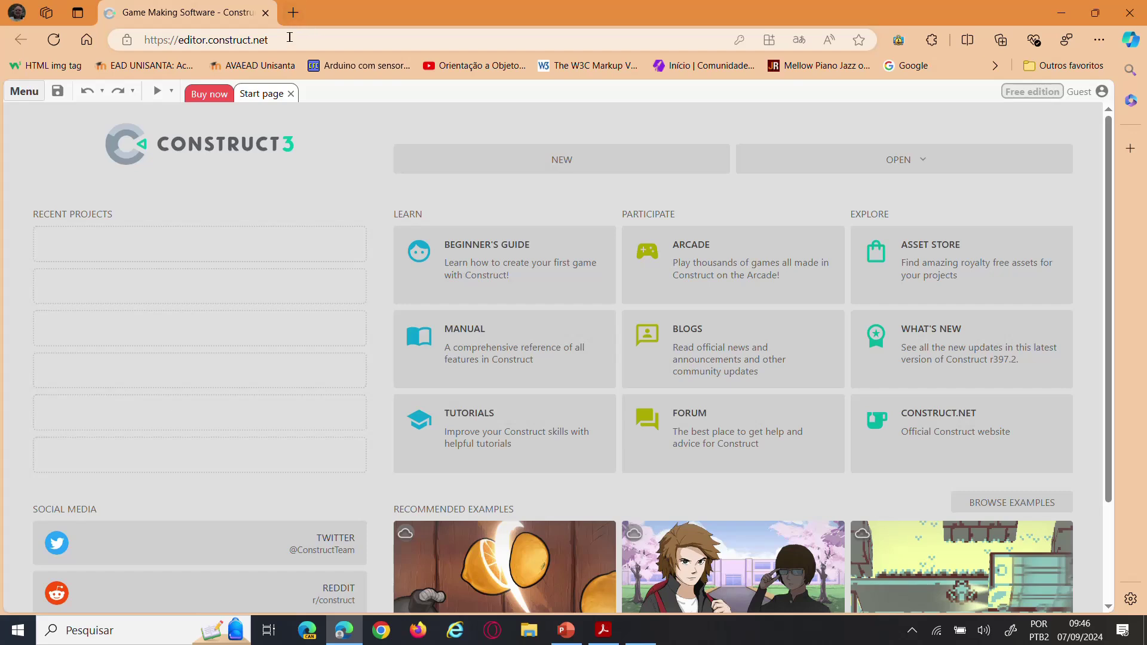
{"action": "left_click", "coordinate": [289, 42]}
{"action": "left_click", "coordinate": [289, 42]}
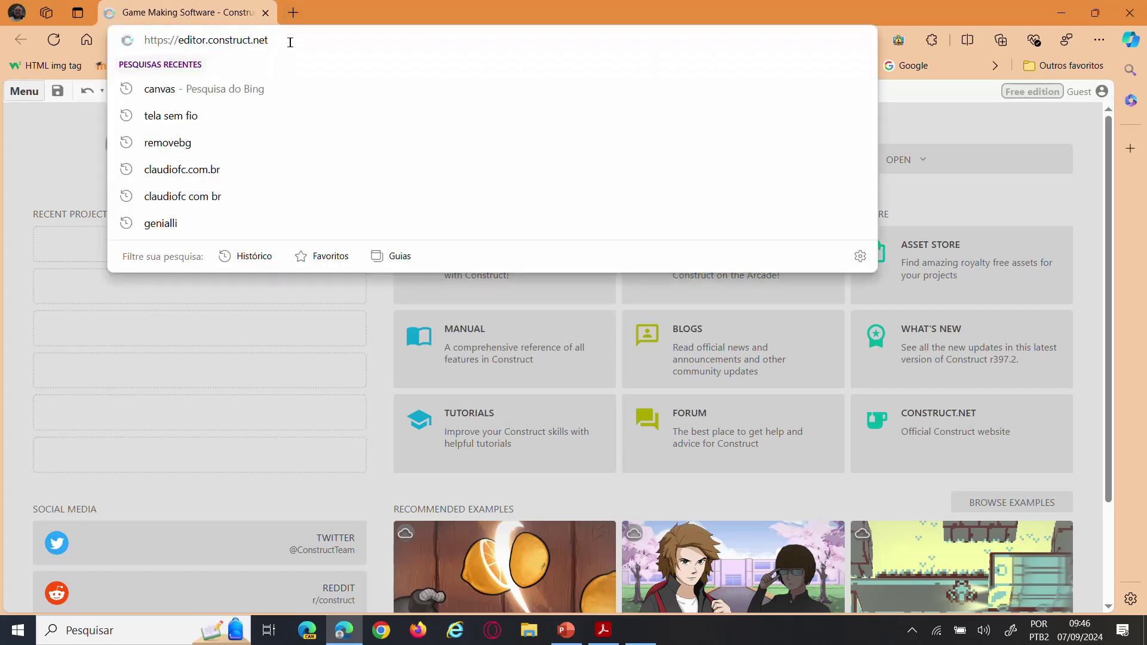
{"action": "left_click", "coordinate": [456, 10]}
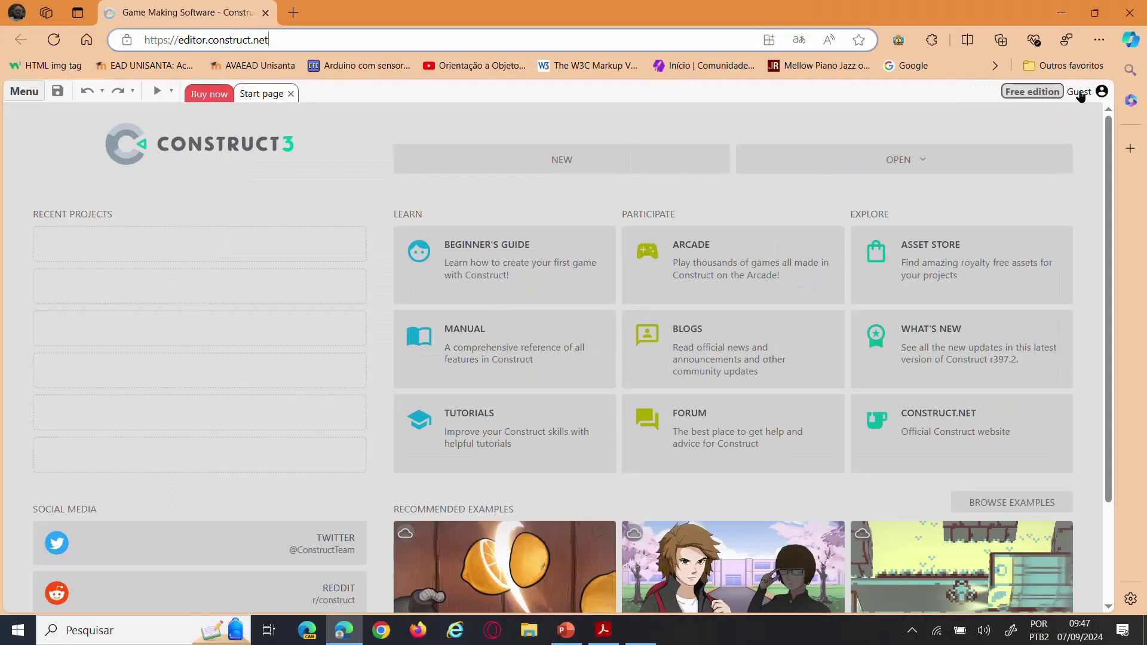
Log in to the Construct account by filling the username and password fields from a saved account.
{"action": "left_click", "coordinate": [1065, 90]}
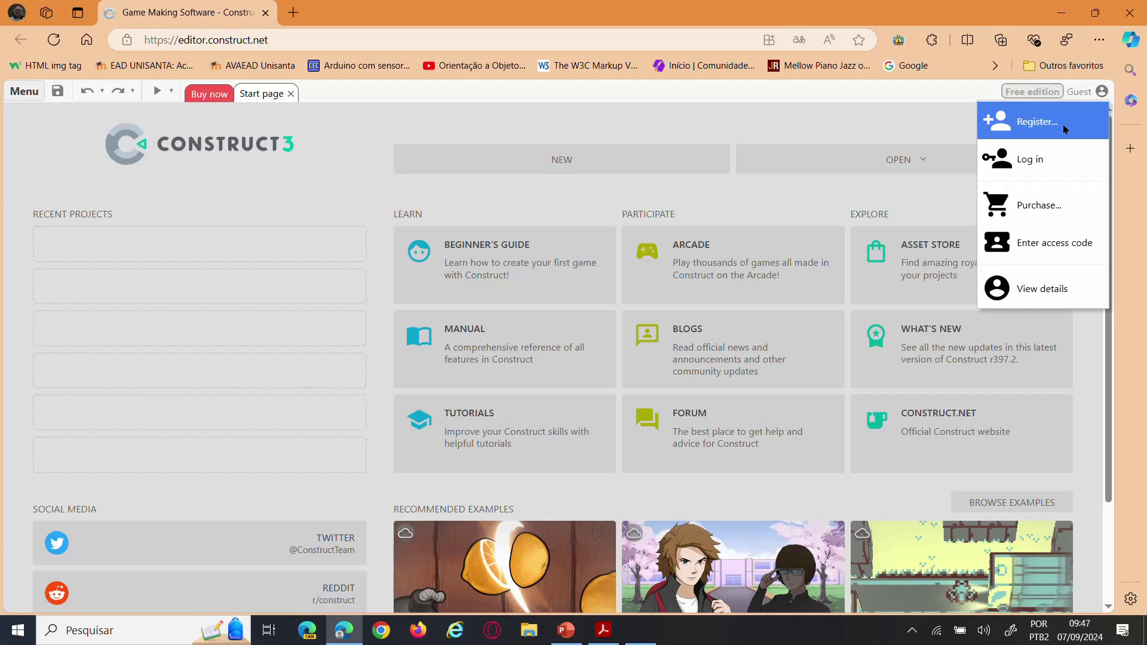
{"action": "left_click", "coordinate": [1035, 167]}
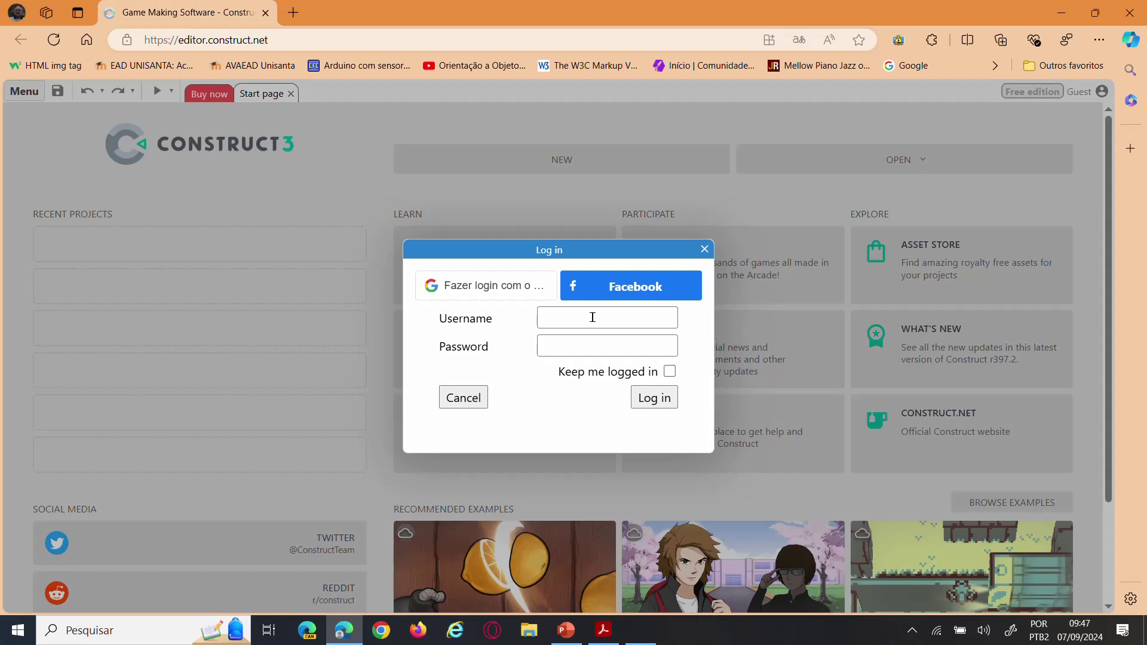
{"action": "left_click", "coordinate": [592, 317]}
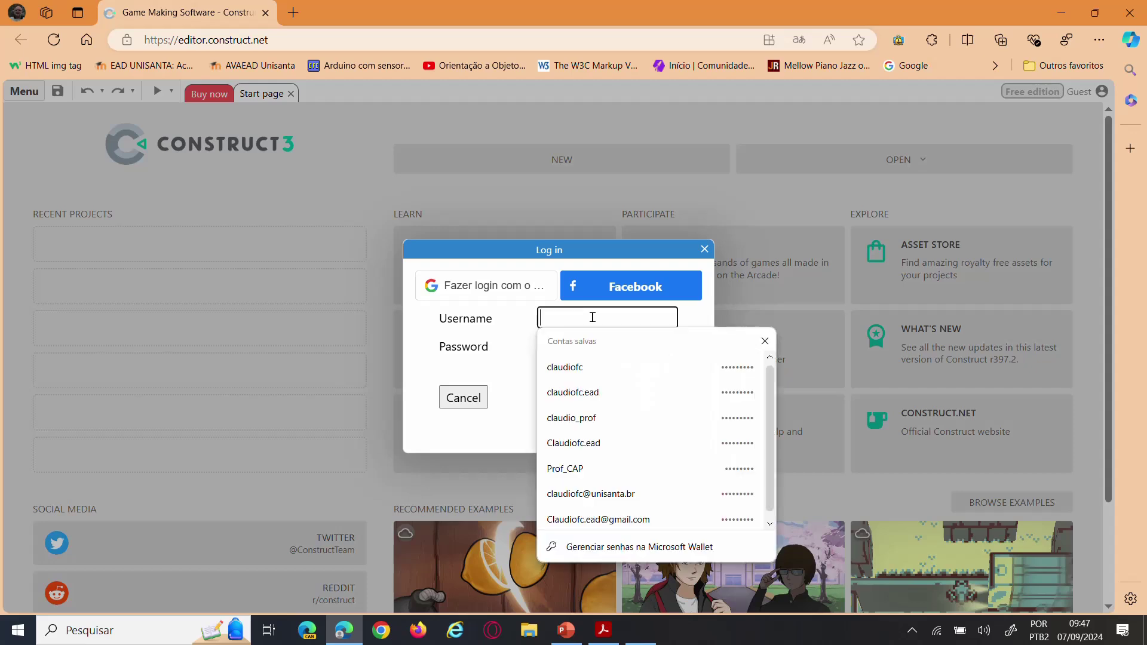
{"action": "left_click", "coordinate": [570, 368]}
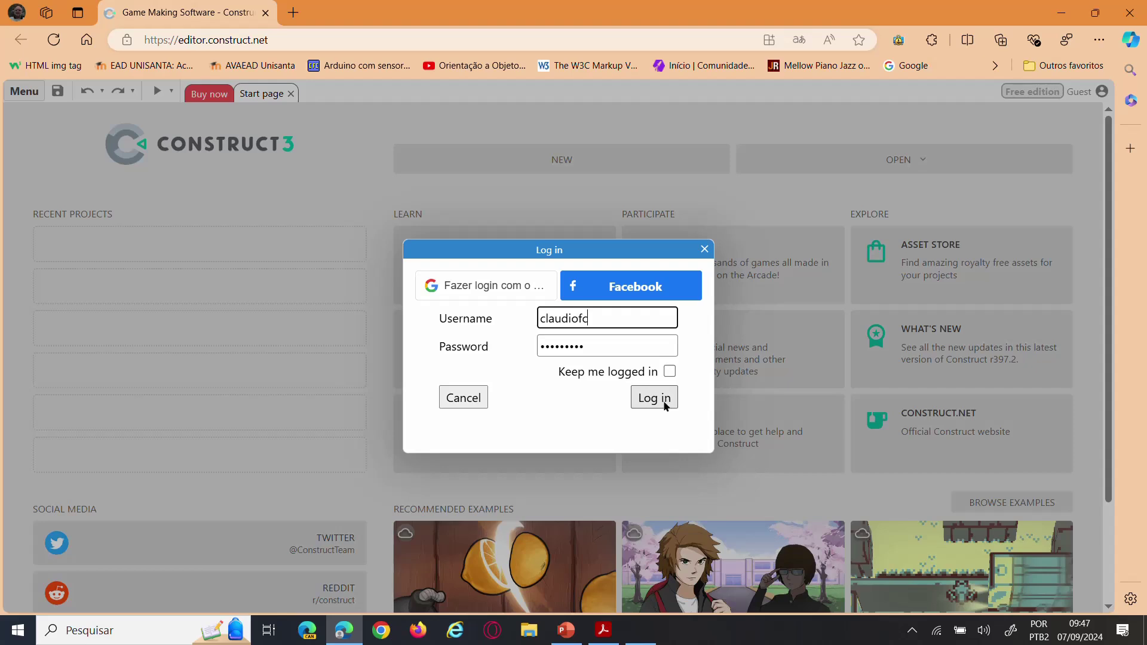
{"action": "left_click", "coordinate": [661, 404]}
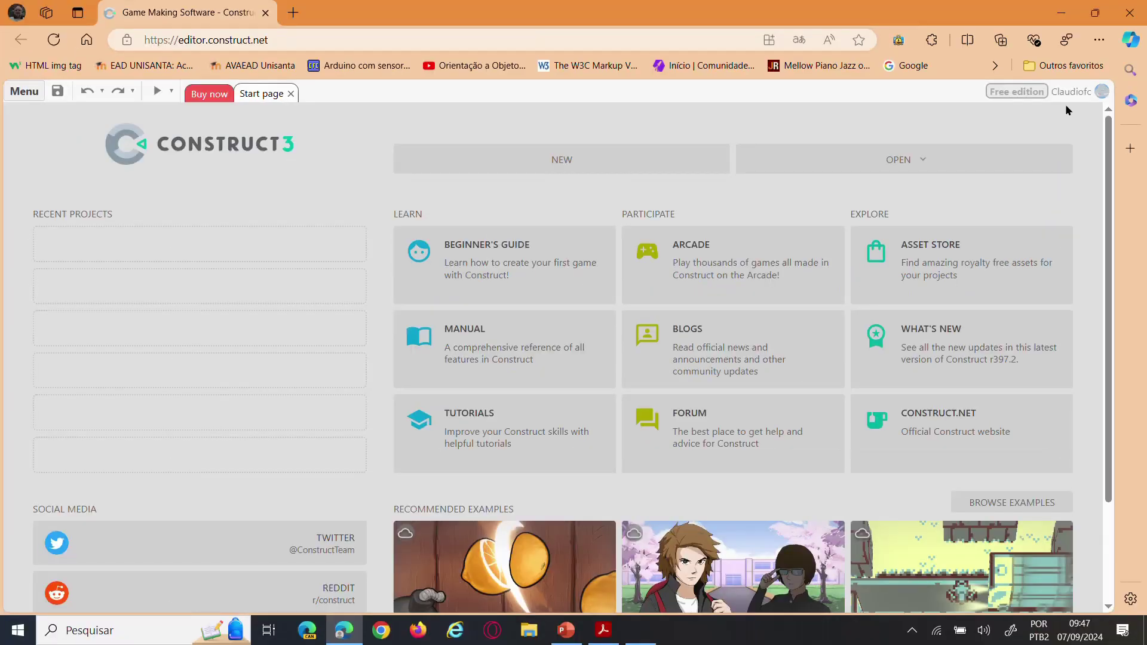
Switch to the lesson PDF in Acrobat and review the language, login and New Project instructions in items 3 to 6.
{"action": "key", "text": "alt+Tab"}
{"action": "key", "text": "alt+Tab"}
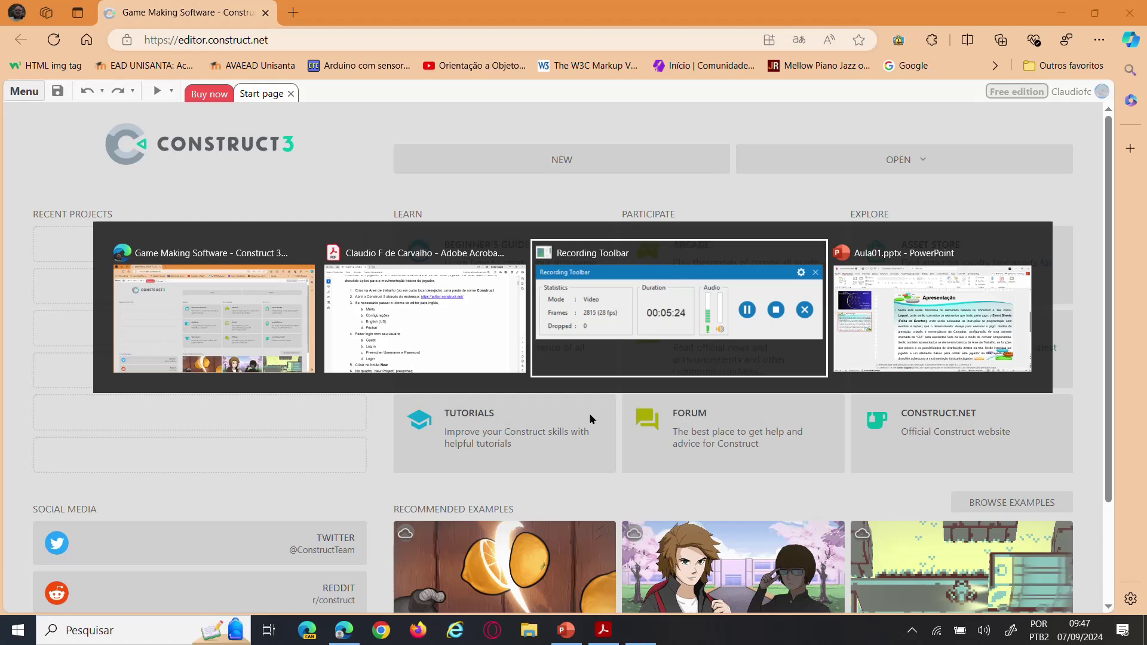
{"action": "left_click", "coordinate": [391, 311]}
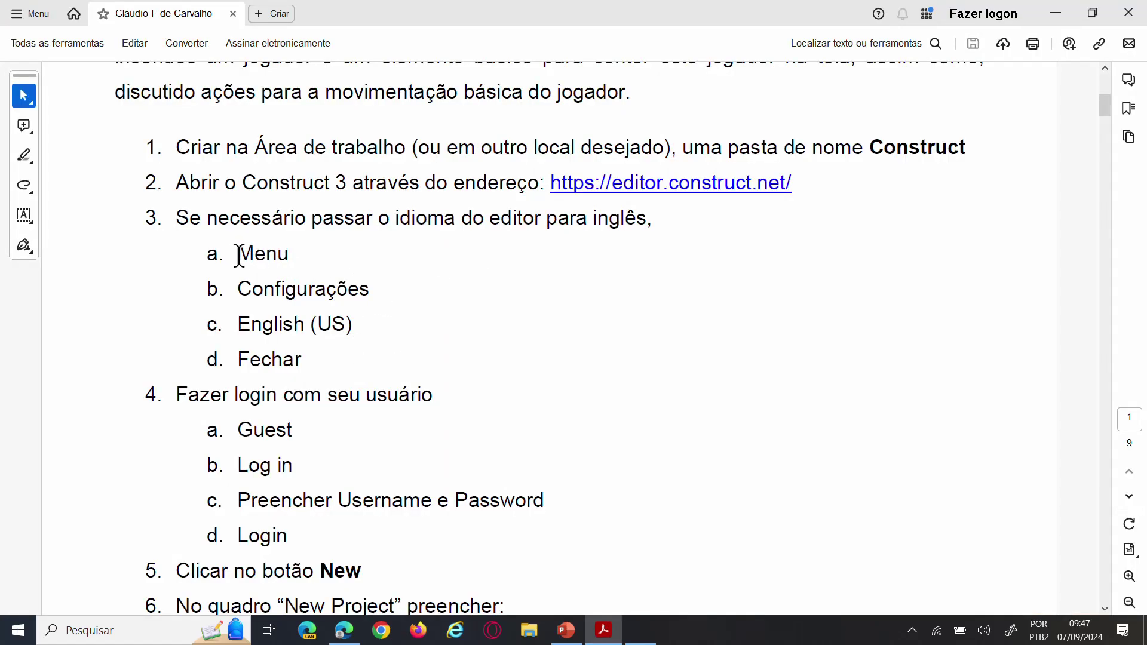
{"action": "left_click_drag", "start_coordinate": [238, 254], "coordinate": [371, 352]}
{"action": "scroll", "coordinate": [371, 350], "scroll_direction": "down", "scroll_amount": 2}
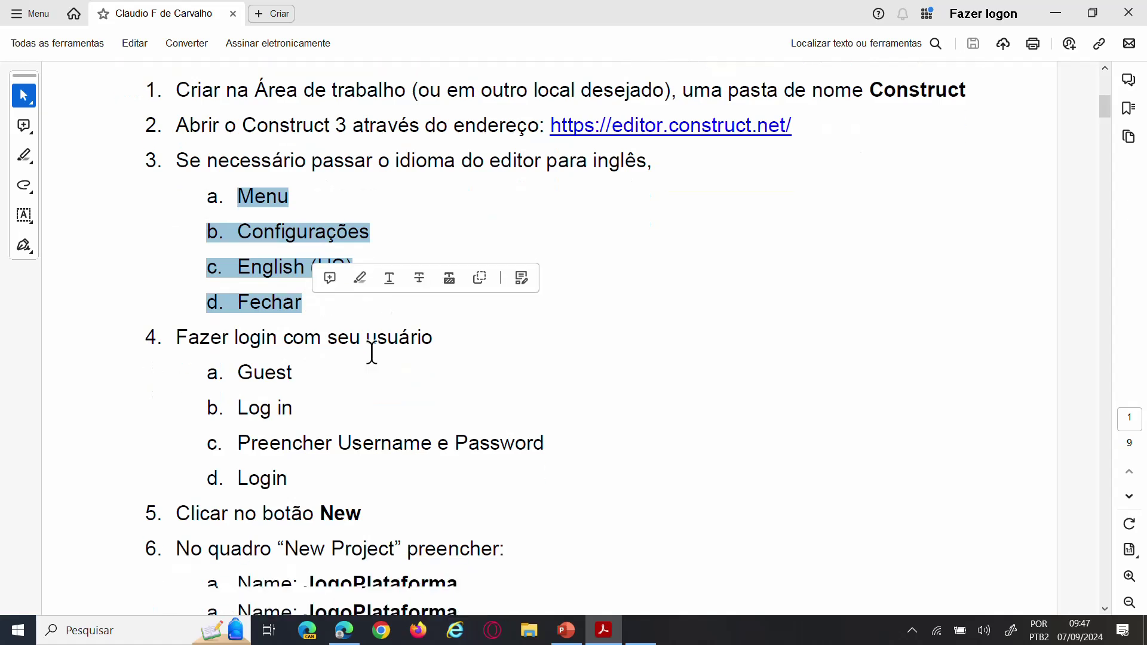
{"action": "left_click_drag", "start_coordinate": [239, 345], "coordinate": [340, 450]}
{"action": "scroll", "coordinate": [514, 351], "scroll_direction": "down", "scroll_amount": 3}
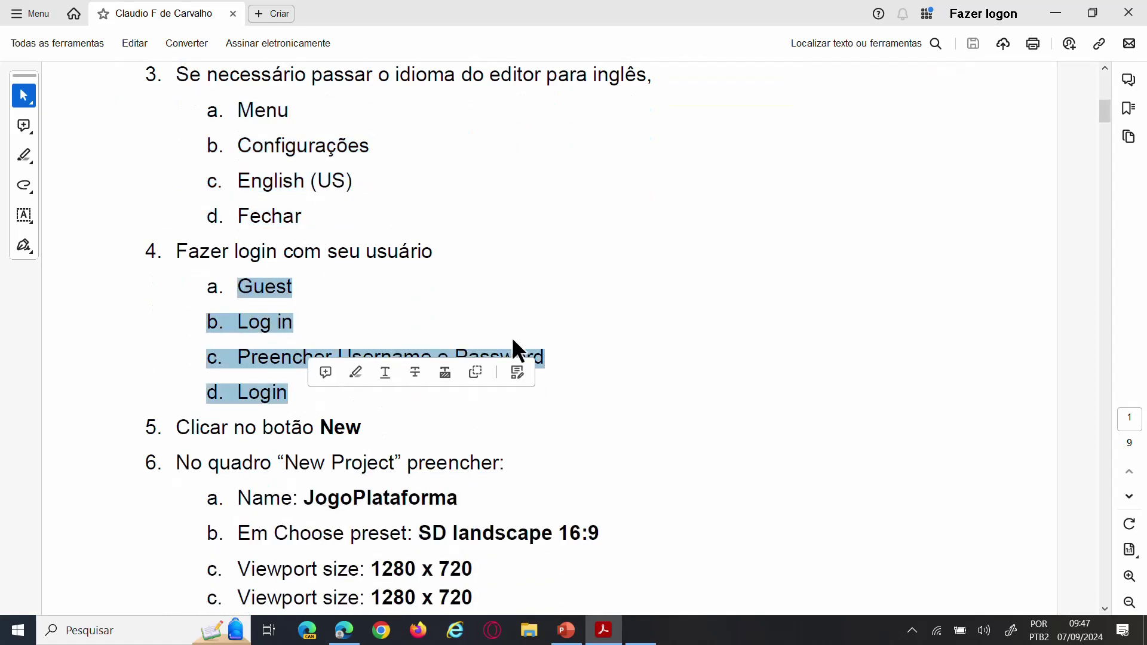
{"action": "scroll", "coordinate": [539, 306], "scroll_direction": "down", "scroll_amount": 1}
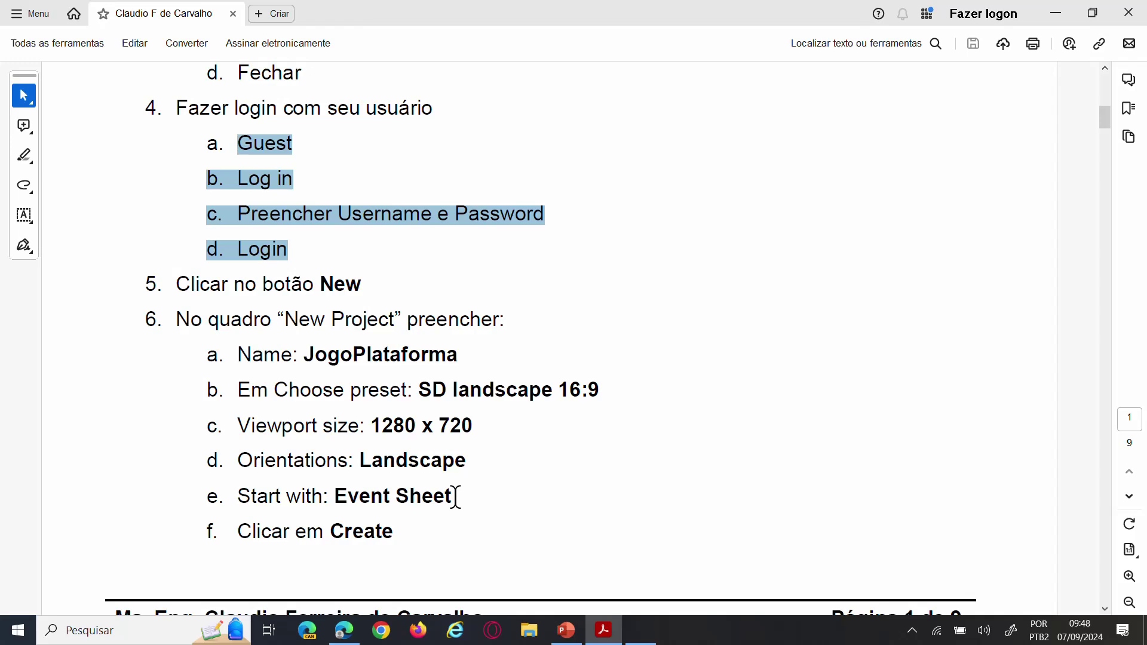
Move the lesson PDF window aside and start a new Construct 3 project named JogoPlataforma.
{"action": "double_click", "coordinate": [494, 13]}
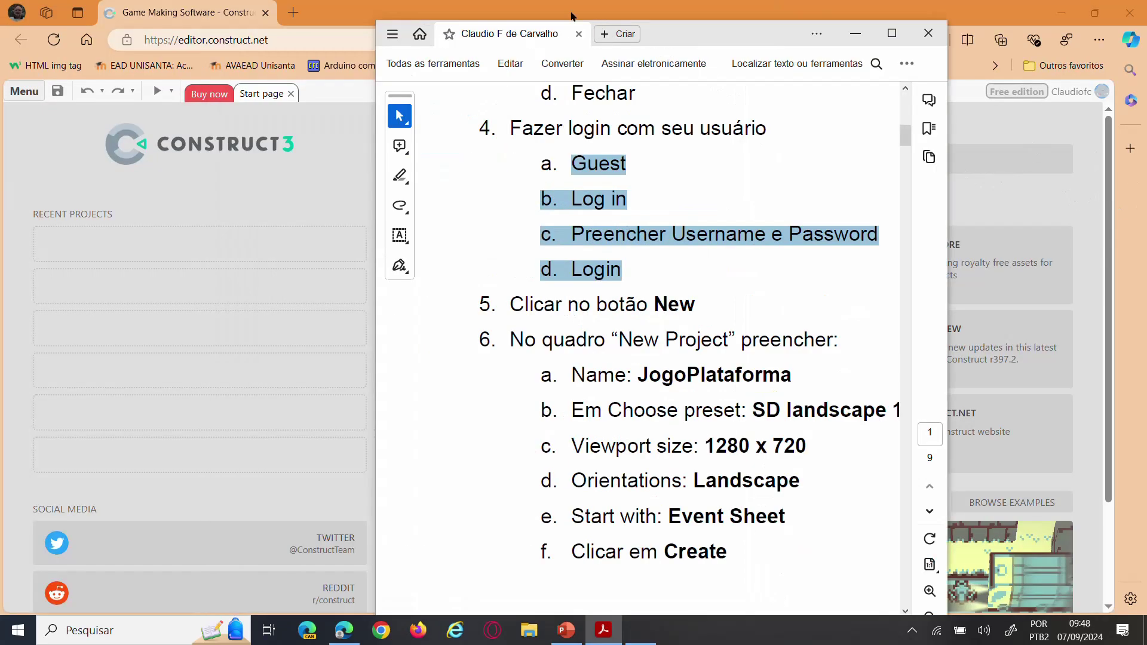
{"action": "left_click_drag", "start_coordinate": [696, 43], "coordinate": [1146, 67]}
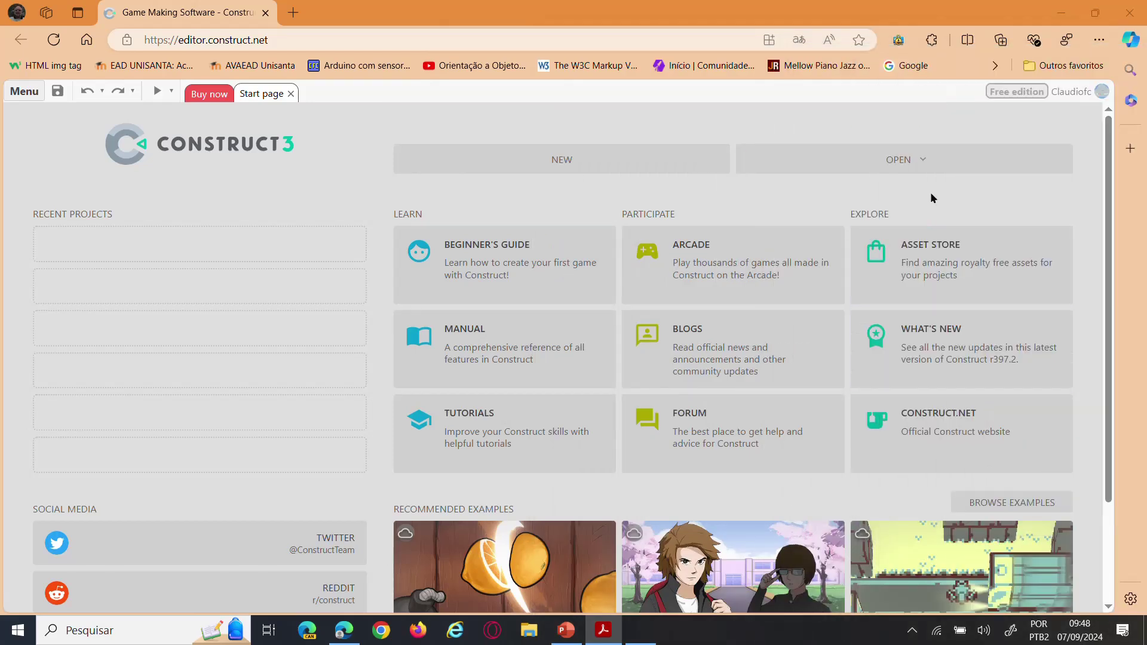
{"action": "left_click", "coordinate": [561, 161]}
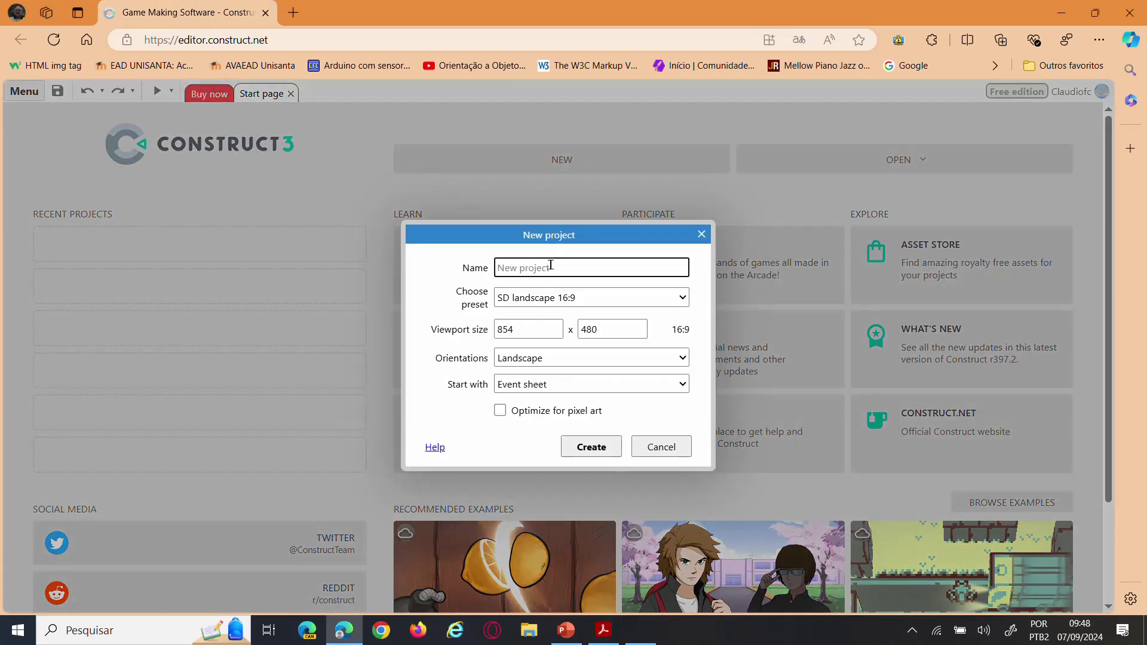
{"action": "type", "text": "JogoPlataforma"}
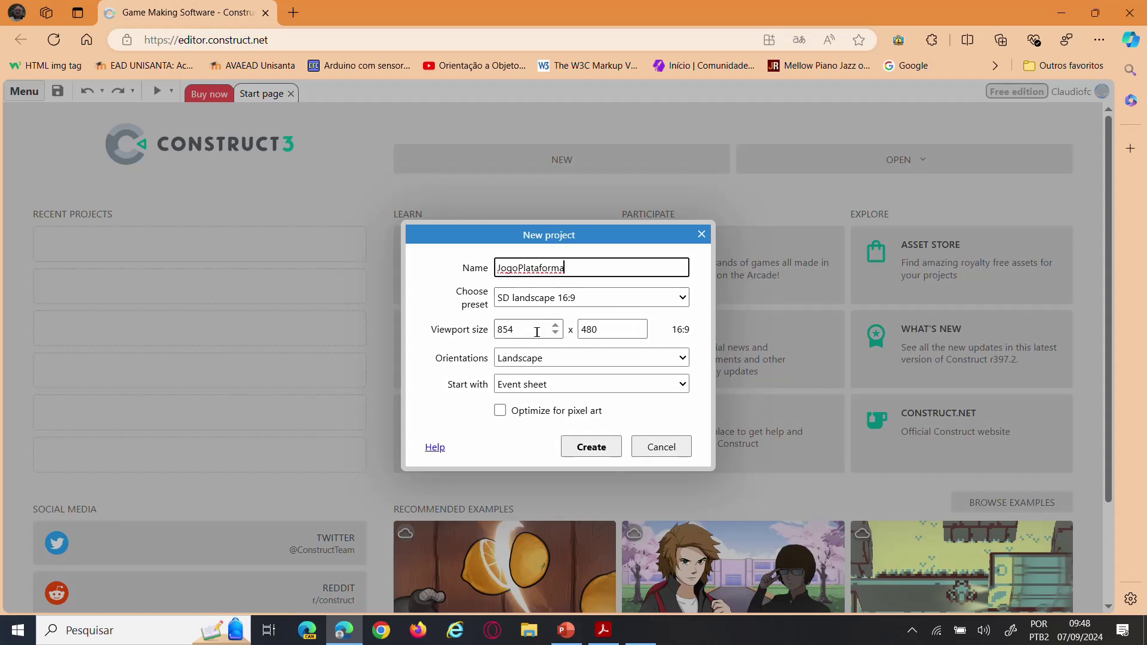
Set the new project's viewport size to 1280 x 720, keep Landscape orientation and Event sheet as the start, and create it.
{"action": "left_click", "coordinate": [683, 359]}
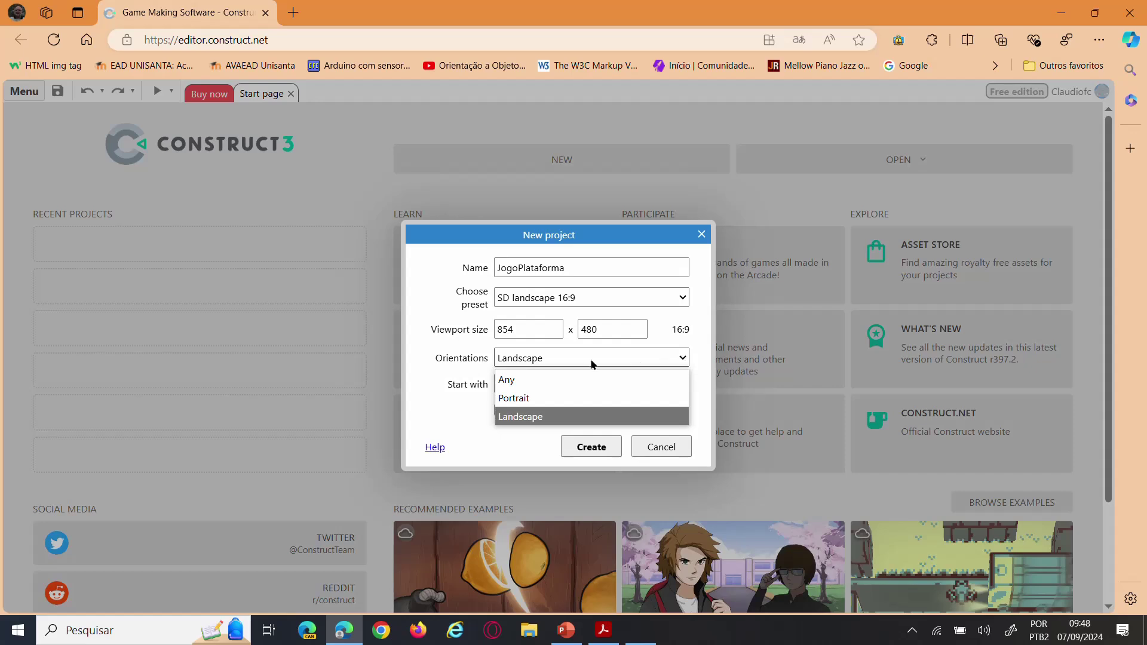
{"action": "double_click", "coordinate": [532, 331]}
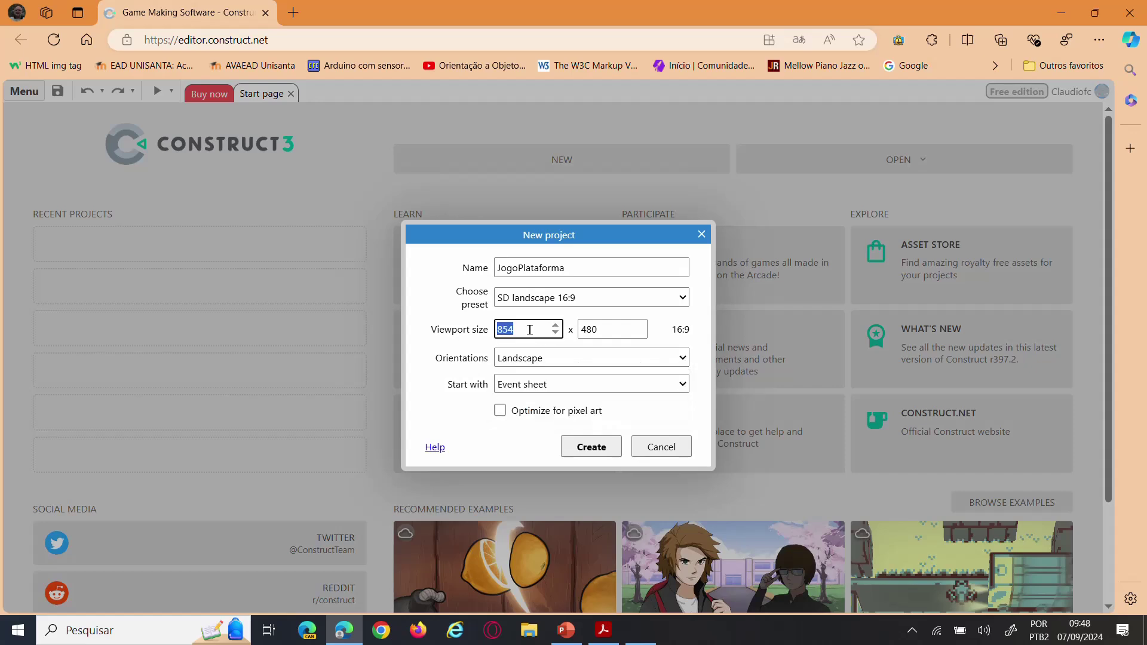
{"action": "type", "text": "1280"}
{"action": "double_click", "coordinate": [611, 329]}
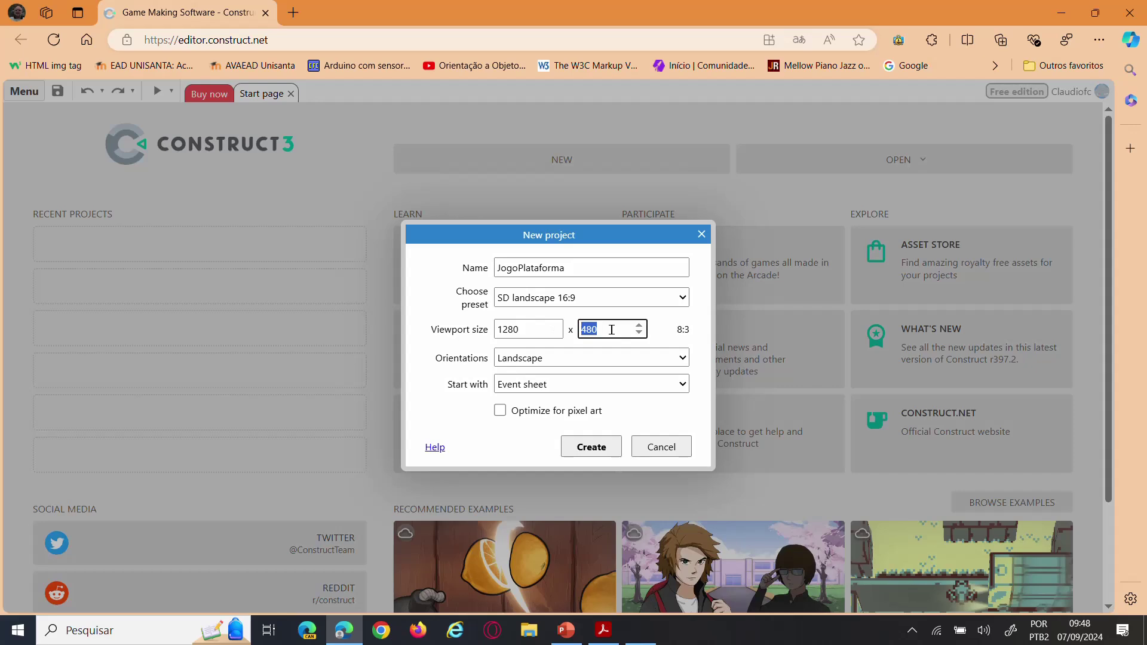
{"action": "type", "text": "720"}
{"action": "left_click", "coordinate": [654, 335]}
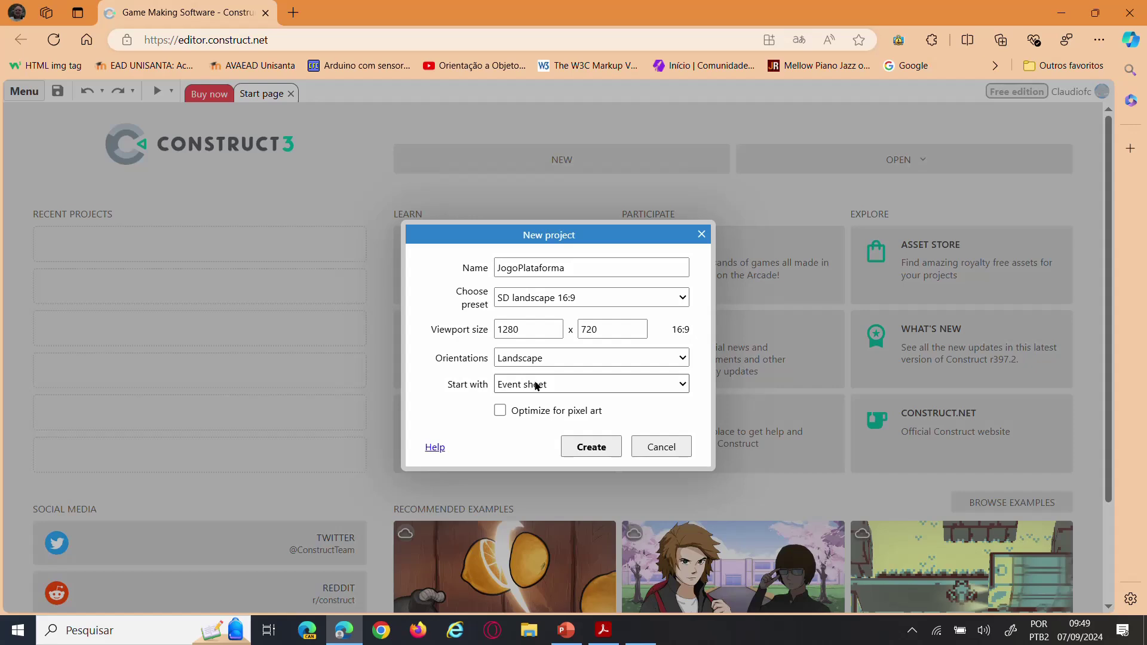
{"action": "left_click", "coordinate": [590, 448]}
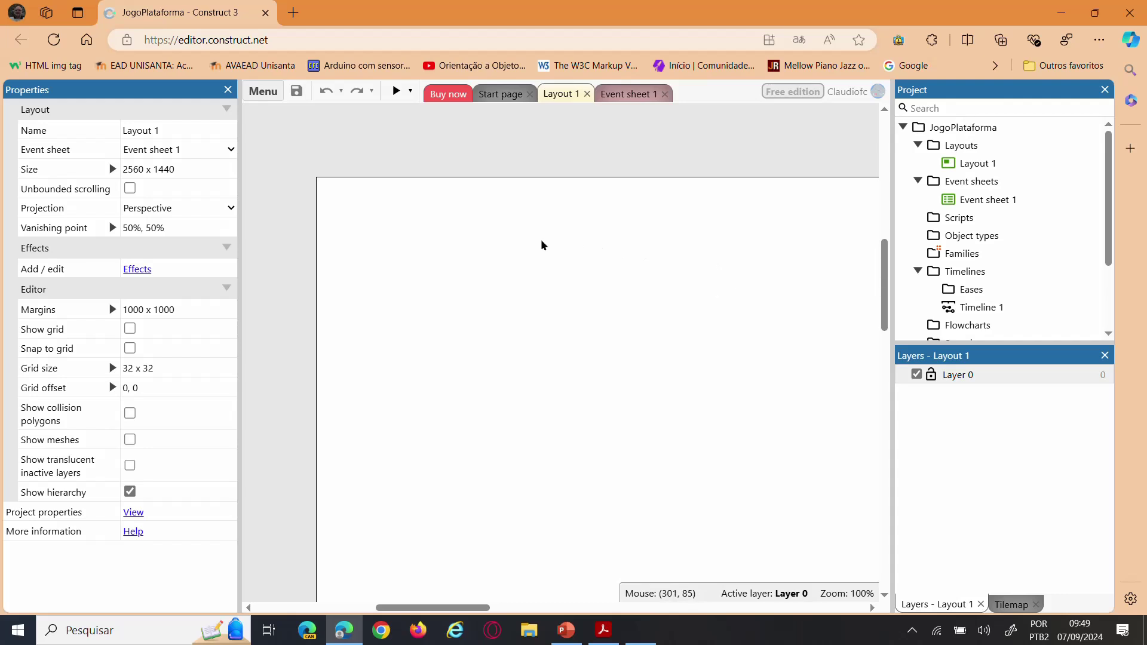
Start saving the project as a single file and proceed without setting up backups.
{"action": "left_click", "coordinate": [263, 95]}
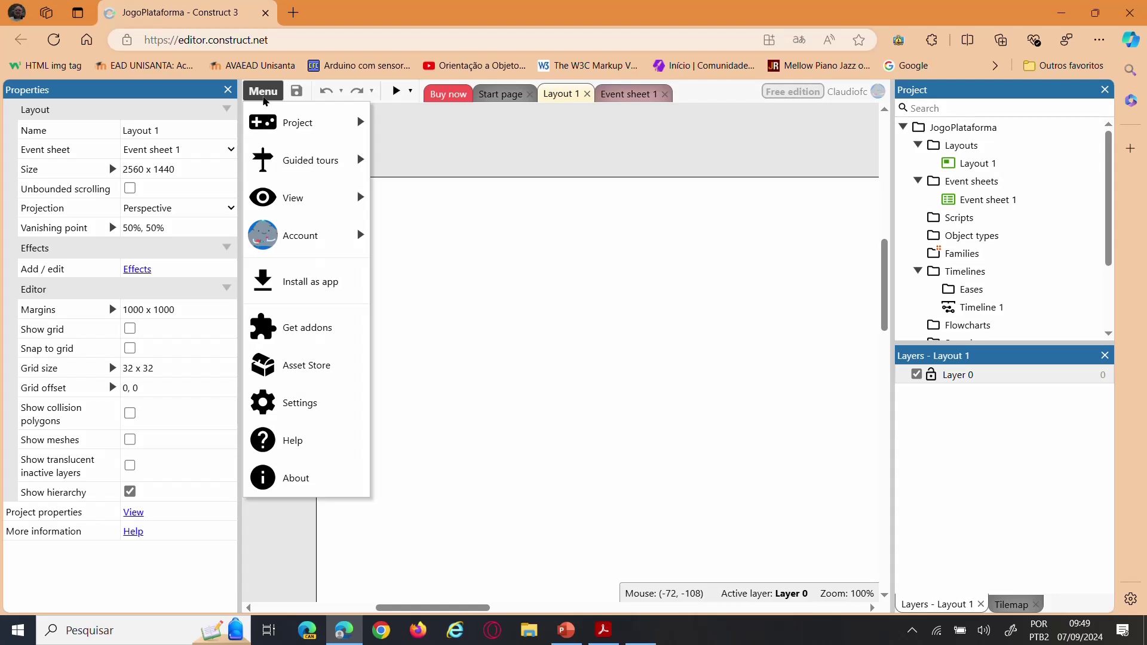
{"action": "mouse_move", "coordinate": [278, 124]}
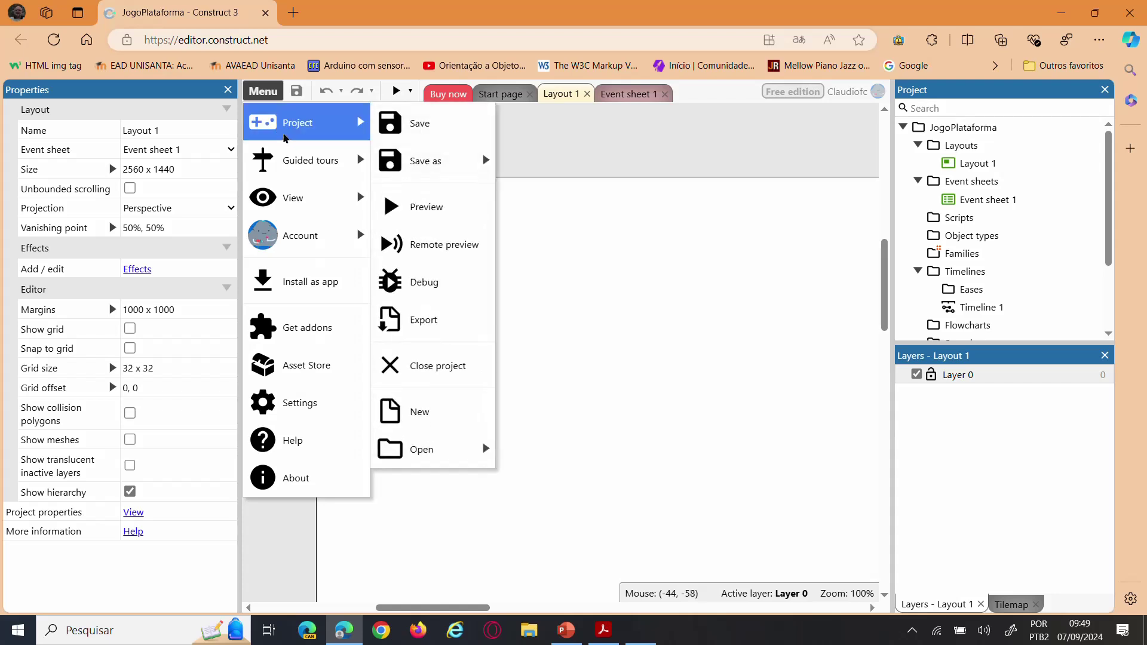
{"action": "mouse_move", "coordinate": [431, 161]}
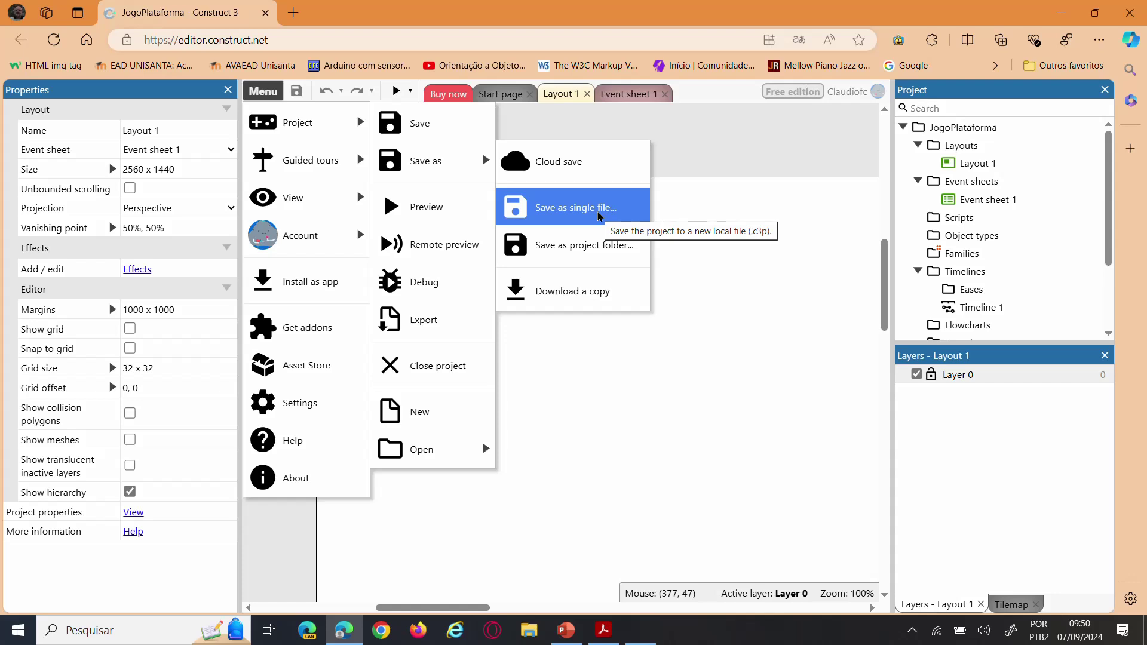
{"action": "left_click", "coordinate": [598, 213]}
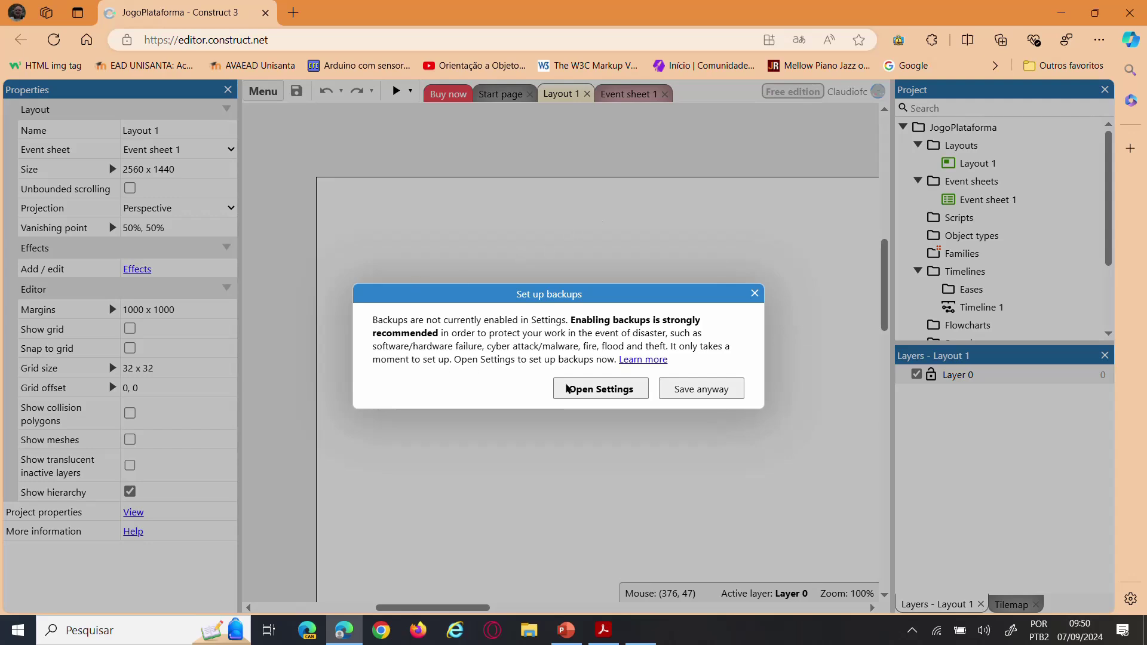
{"action": "left_click", "coordinate": [696, 390]}
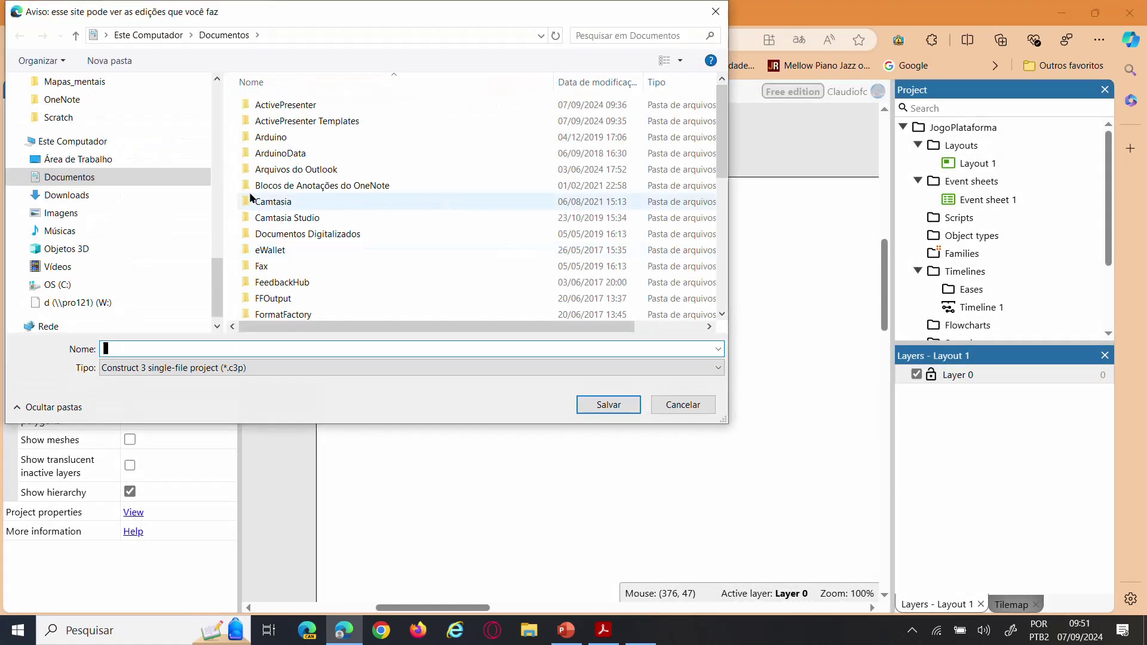
Save the project file as JogoPlataforma01 in the Construct folder on the desktop (Área de Trabalho).
{"action": "left_click", "coordinate": [72, 163]}
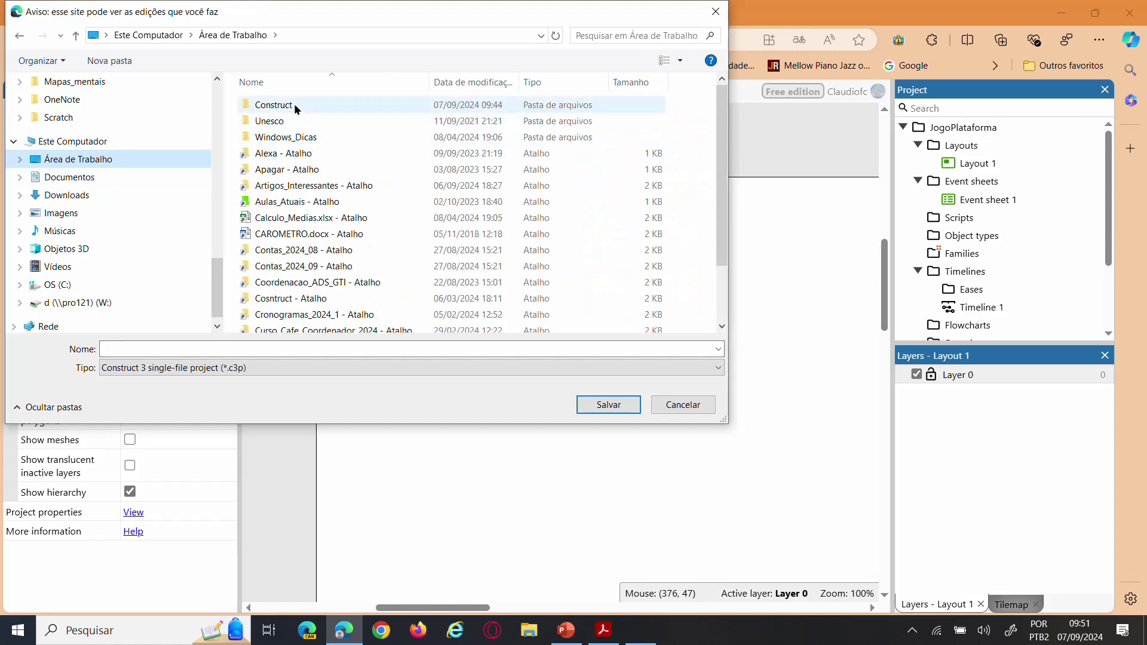
{"action": "double_click", "coordinate": [295, 105]}
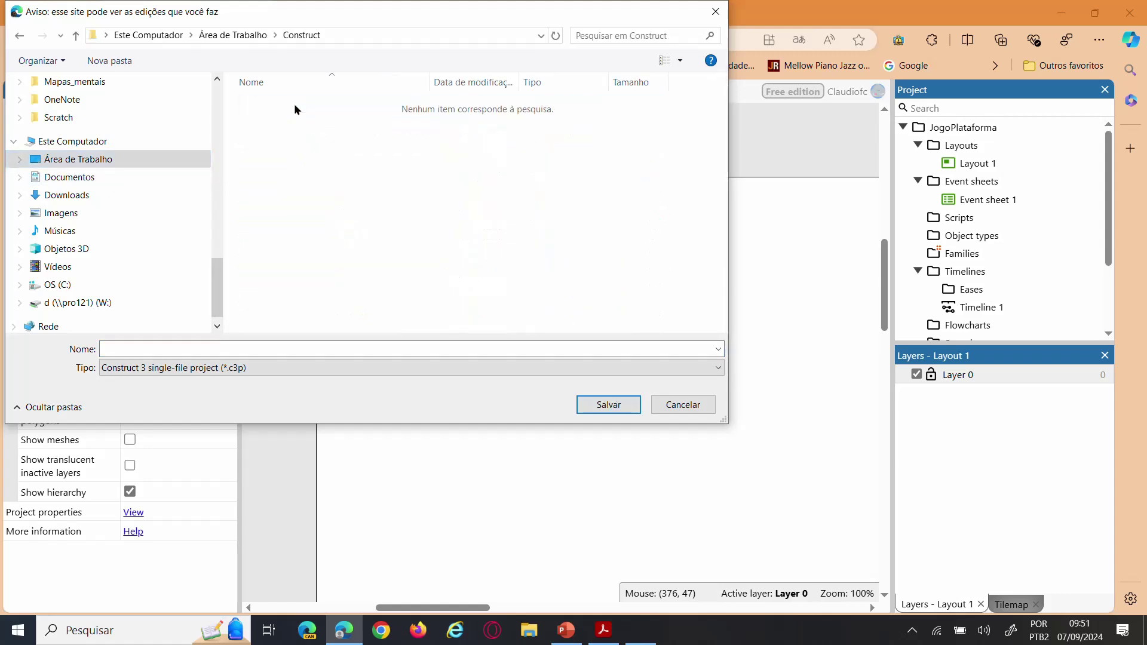
{"action": "left_click", "coordinate": [186, 352]}
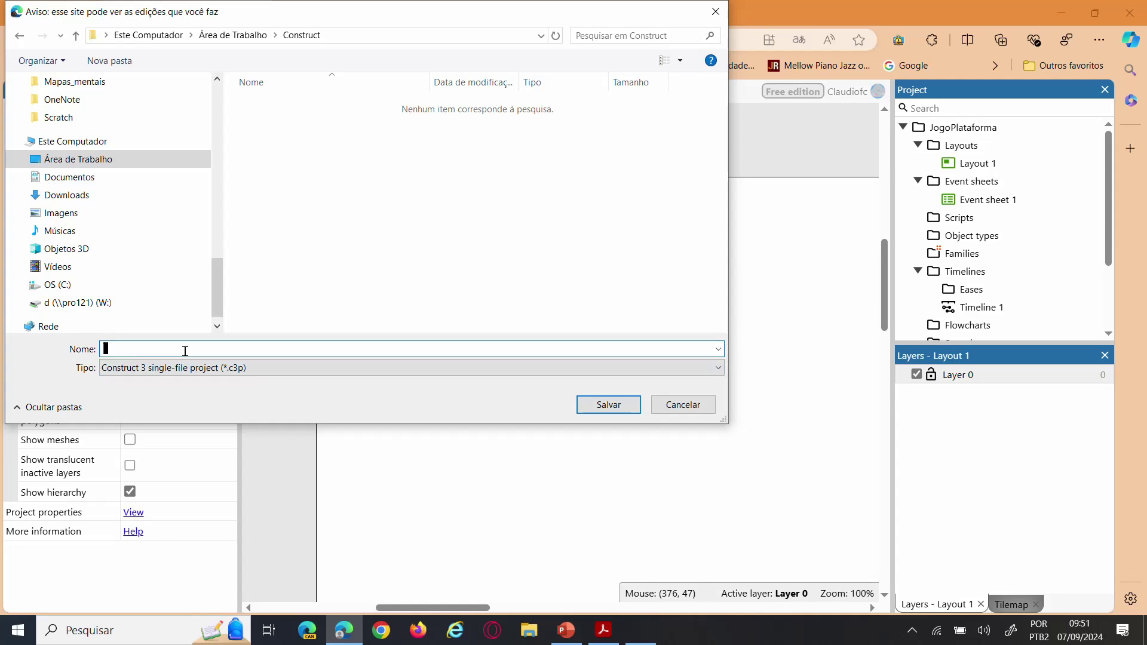
{"action": "type", "text": "JogoPlataforma01"}
{"action": "left_click", "coordinate": [601, 408]}
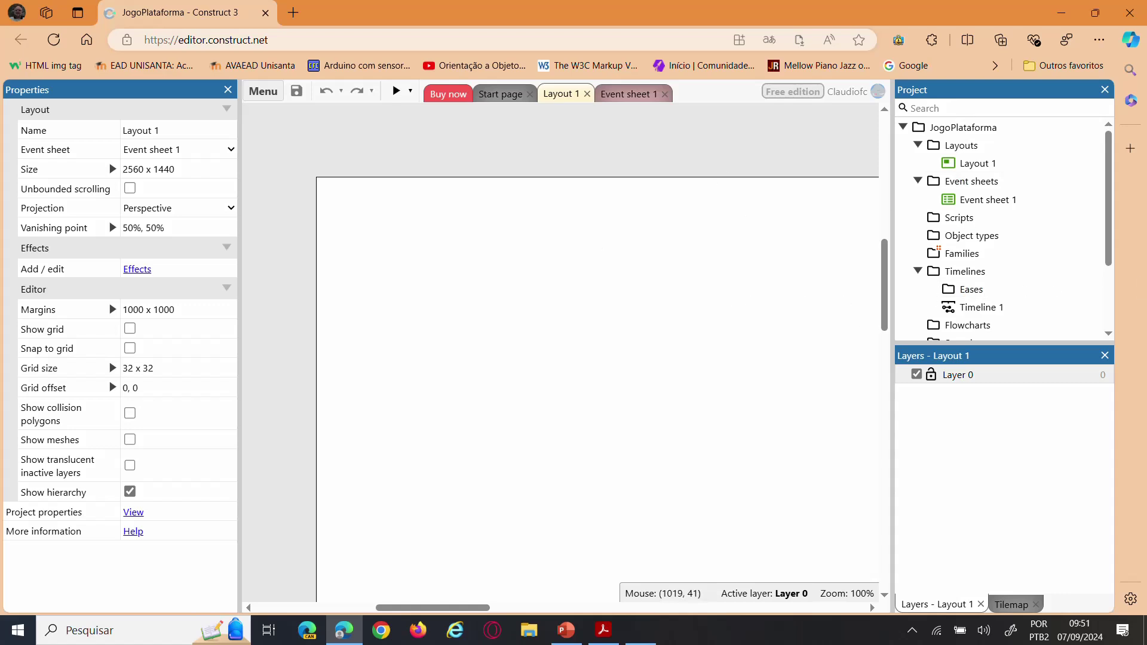
Switch to the lesson PDF in Acrobat, maximize it and review items 7 to 10 with the annotated interface figure.
{"action": "left_click", "coordinate": [604, 629]}
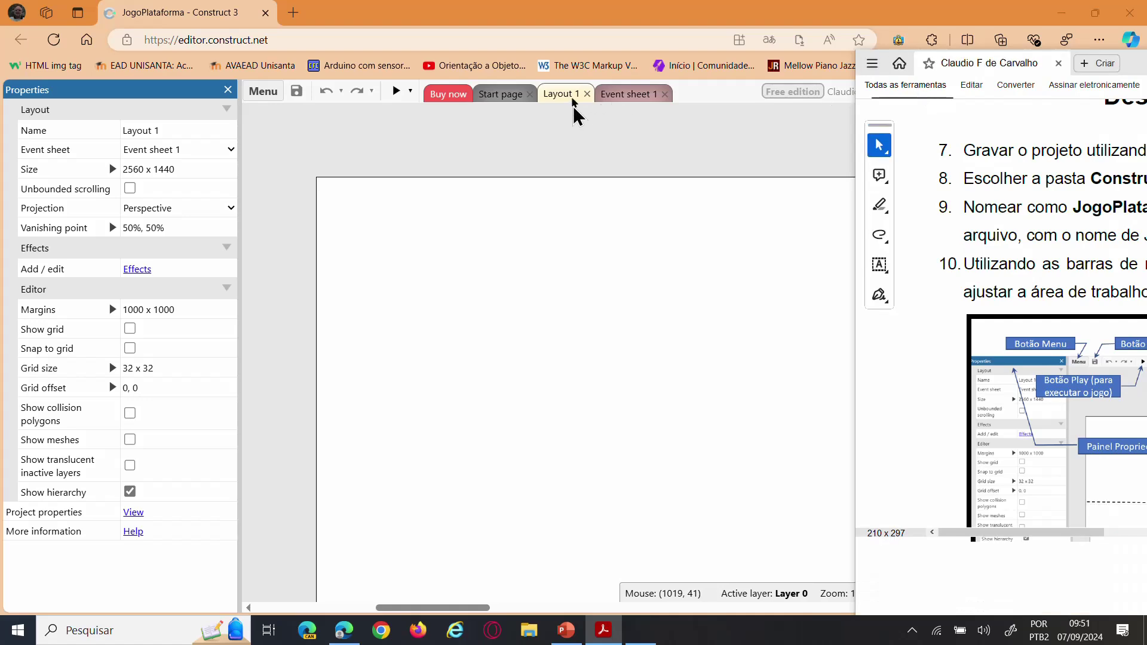
{"action": "left_click_drag", "start_coordinate": [1141, 58], "coordinate": [632, 40]}
{"action": "double_click", "coordinate": [651, 32]}
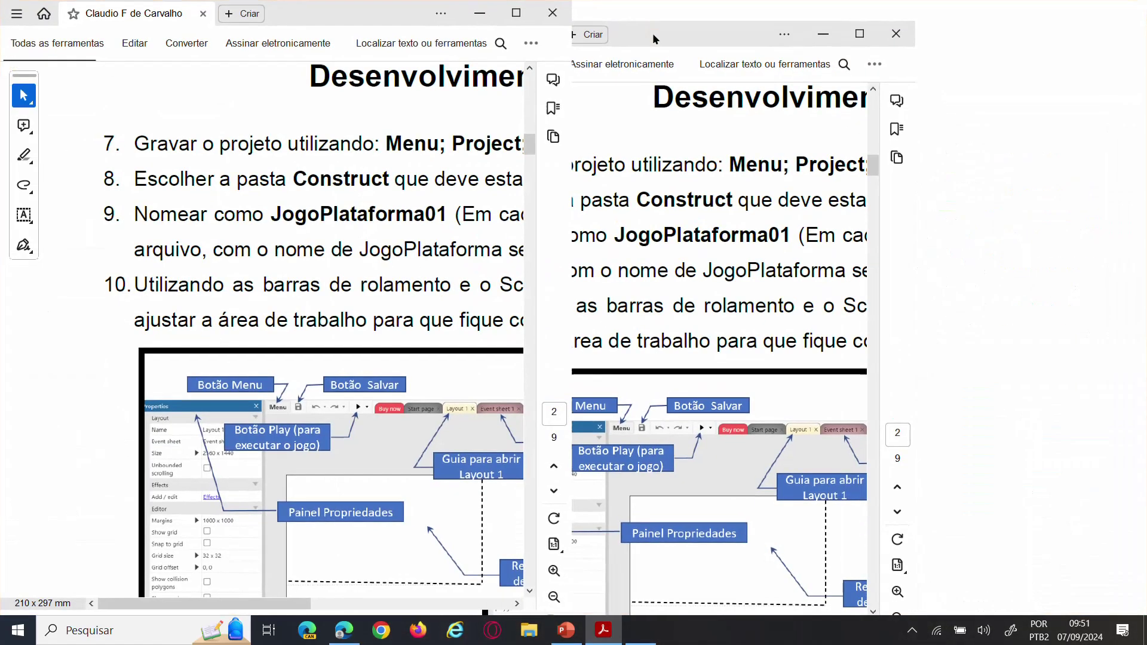
{"action": "scroll", "coordinate": [999, 333], "scroll_direction": "down", "scroll_amount": 3}
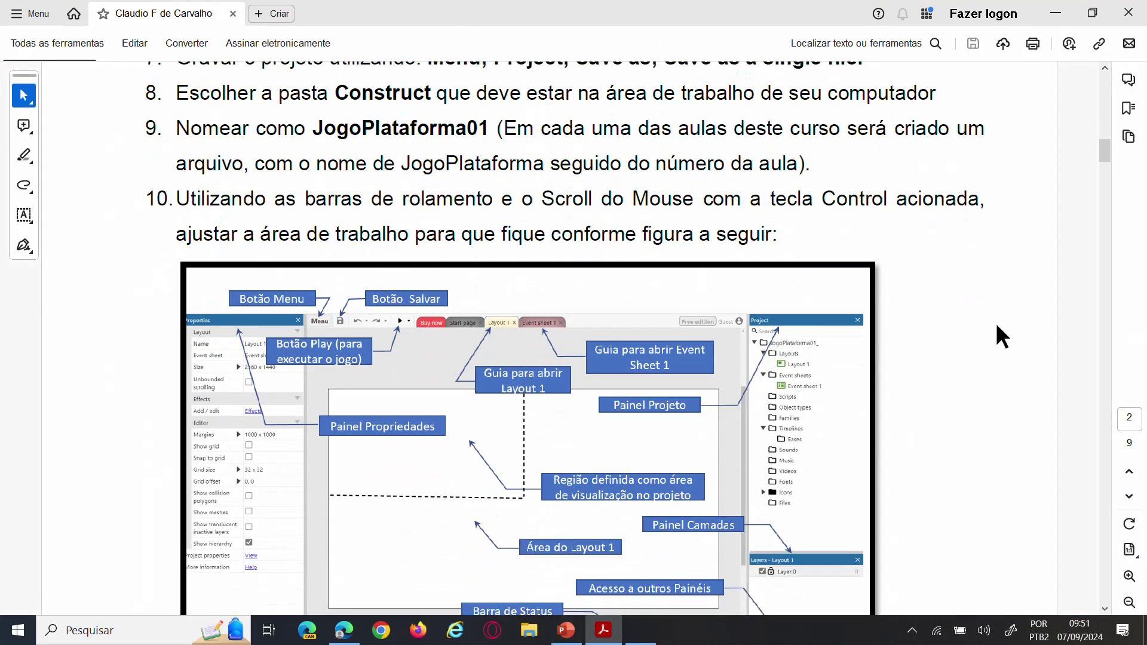
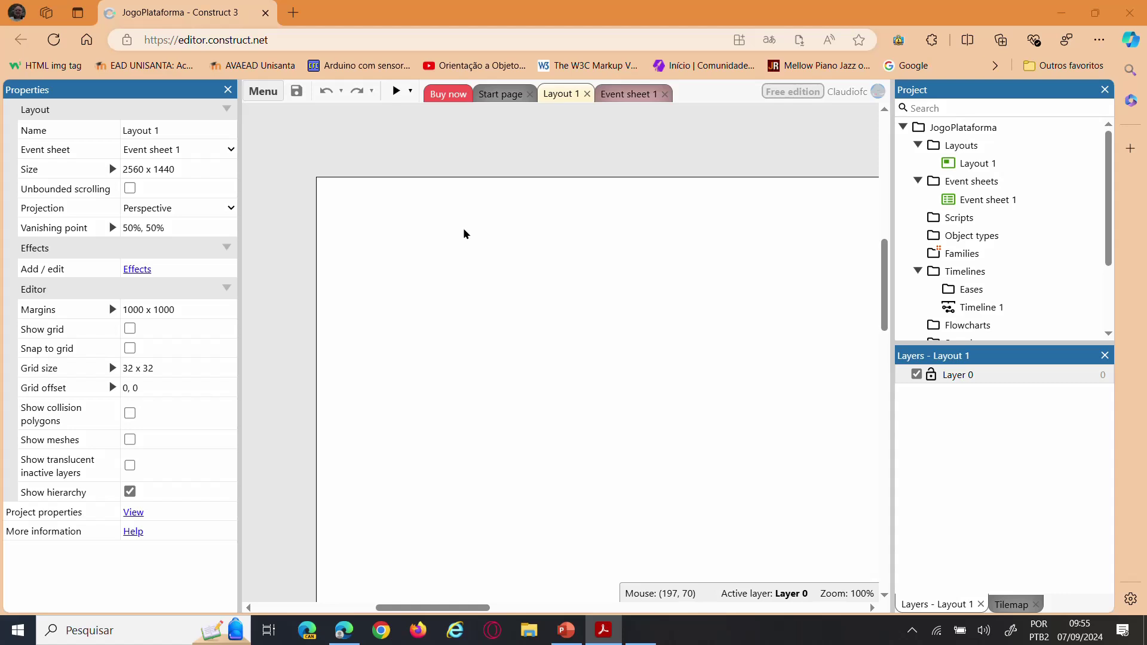
Zoom the Layout 1 view out to 32% and centre it so the whole layout fits the workspace.
{"action": "scroll", "coordinate": [466, 233], "scroll_direction": "down", "scroll_amount": 6, "text": "ctrl"}
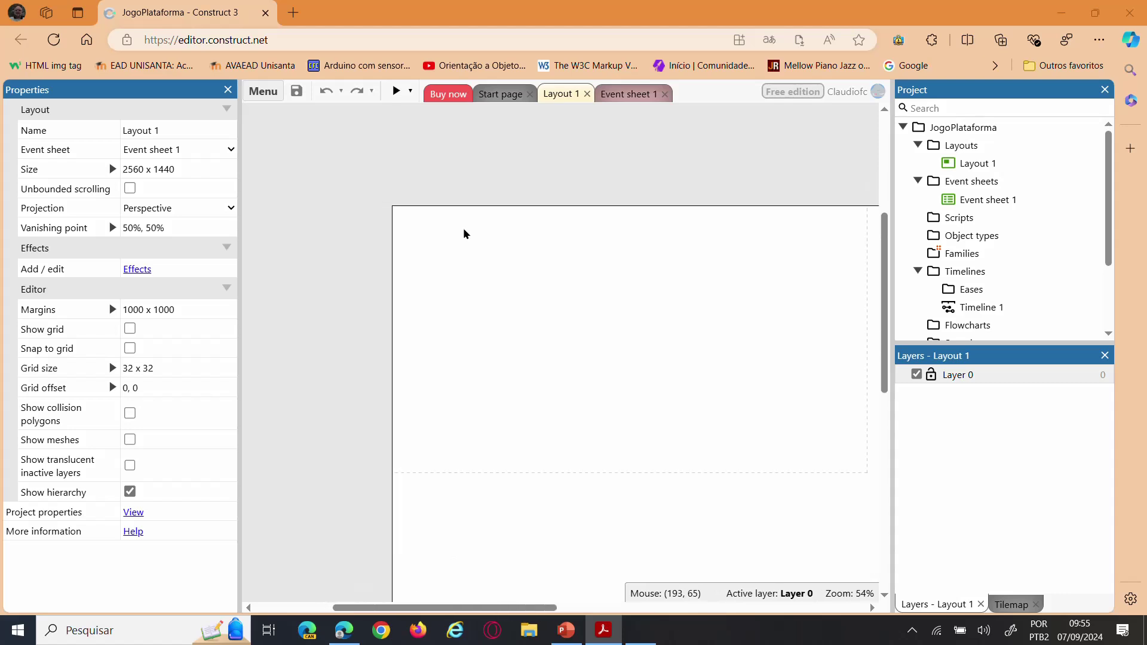
{"action": "scroll", "coordinate": [466, 233], "scroll_direction": "down", "scroll_amount": 5, "text": "ctrl"}
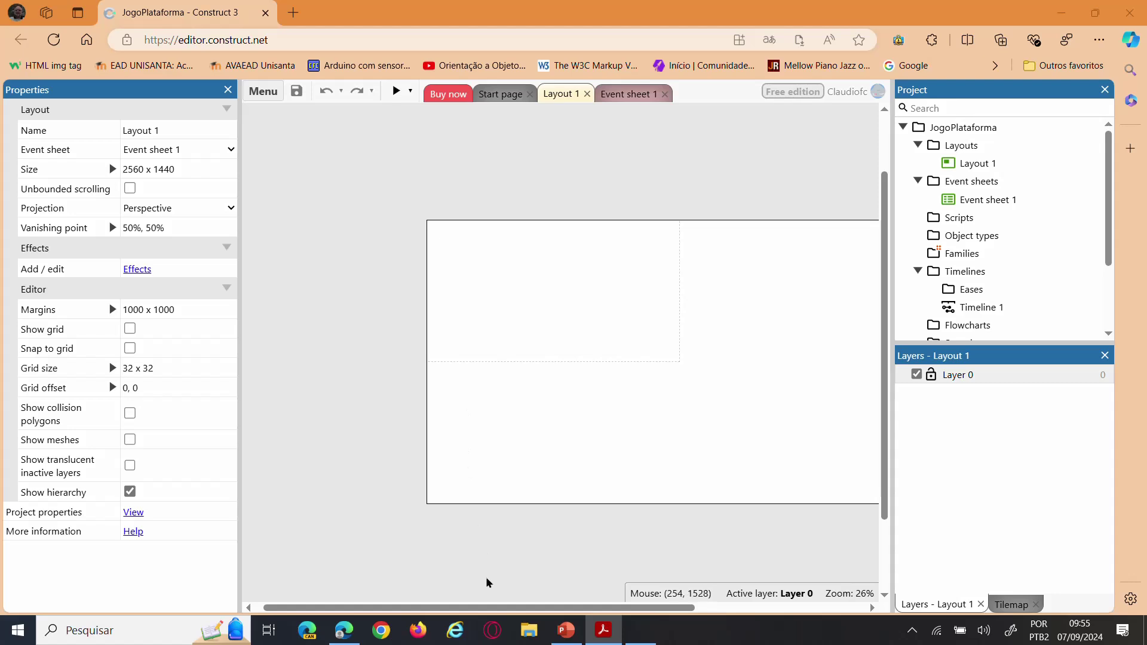
{"action": "left_click_drag", "start_coordinate": [472, 609], "coordinate": [559, 607]}
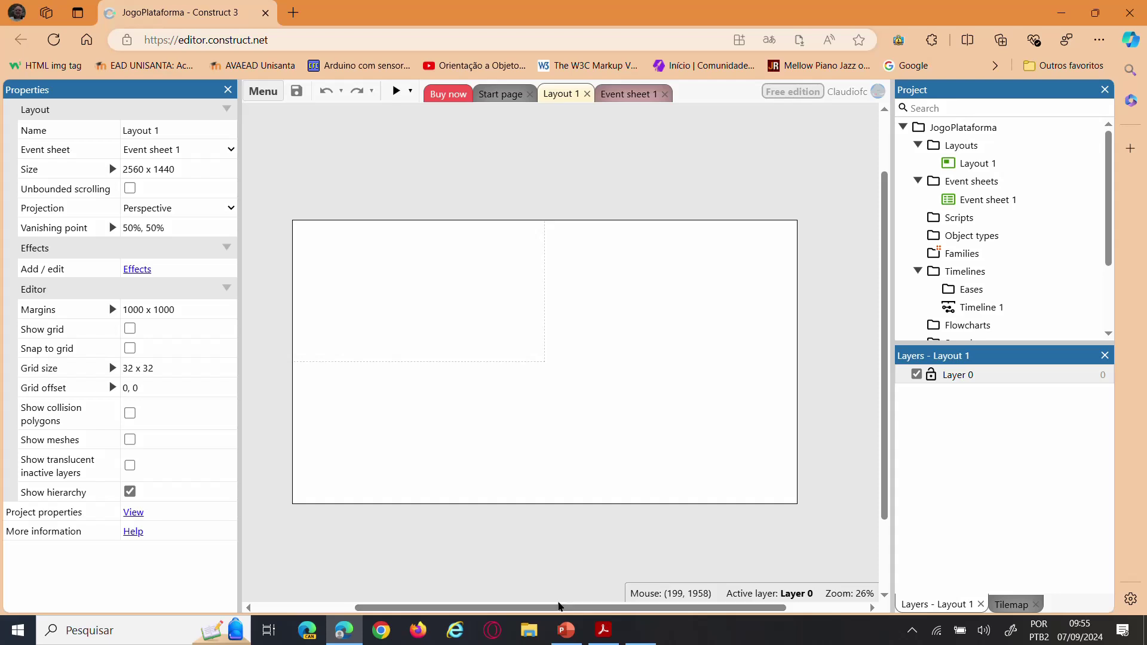
{"action": "scroll", "coordinate": [625, 429], "scroll_direction": "up", "scroll_amount": 3, "text": "ctrl"}
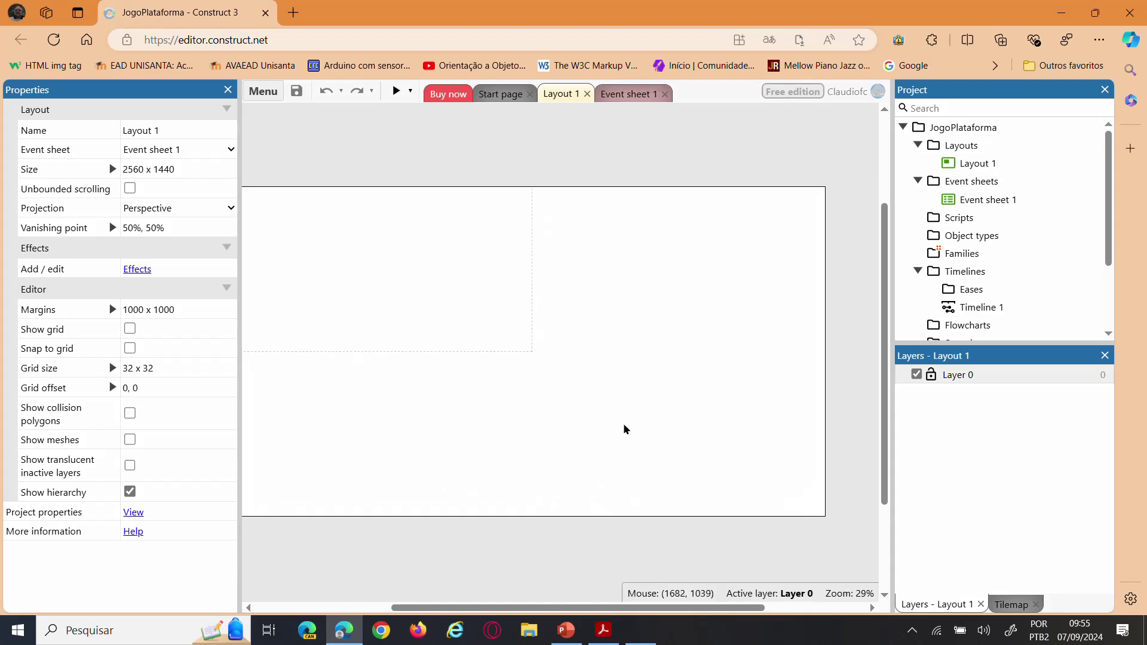
{"action": "scroll", "coordinate": [621, 429], "scroll_direction": "down", "scroll_amount": 3, "text": "ctrl"}
{"action": "scroll", "coordinate": [614, 429], "scroll_direction": "up", "scroll_amount": 1, "text": "ctrl"}
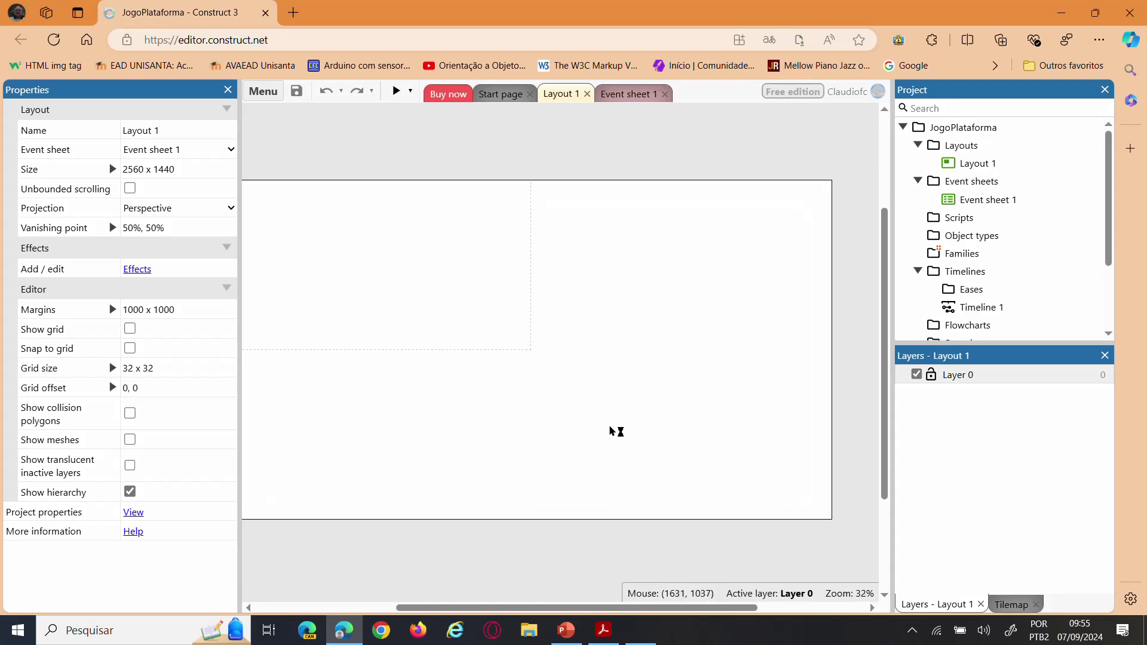
{"action": "left_click_drag", "start_coordinate": [513, 609], "coordinate": [498, 608]}
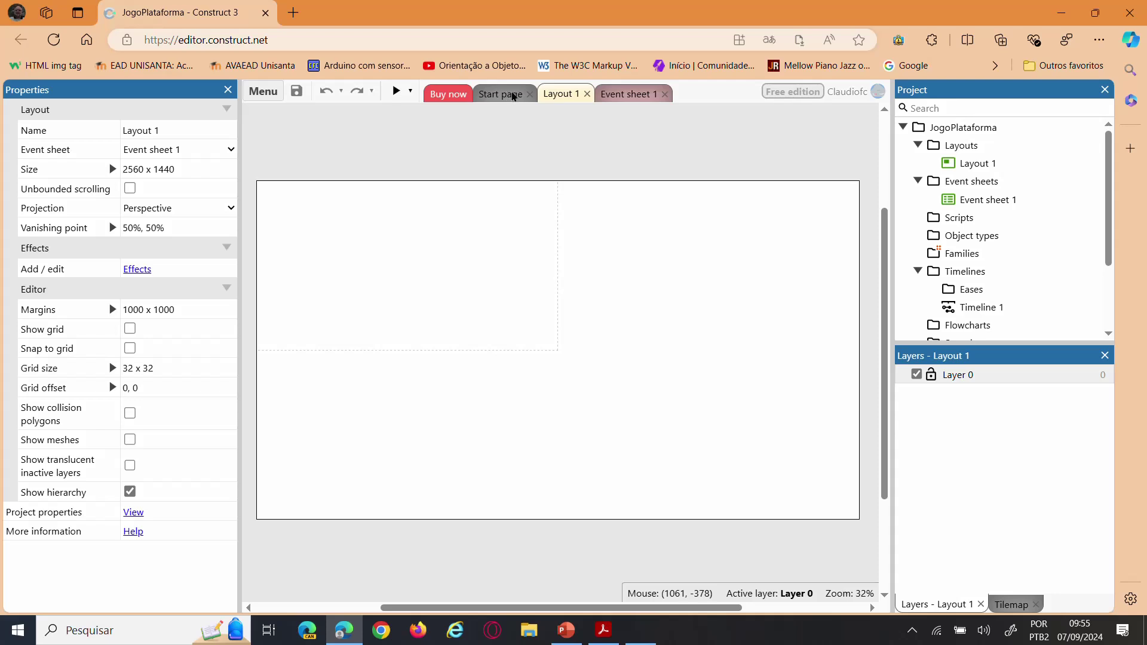
Close the Start page, look at Event sheet 1 and return to Layout 1.
{"action": "left_click", "coordinate": [530, 95]}
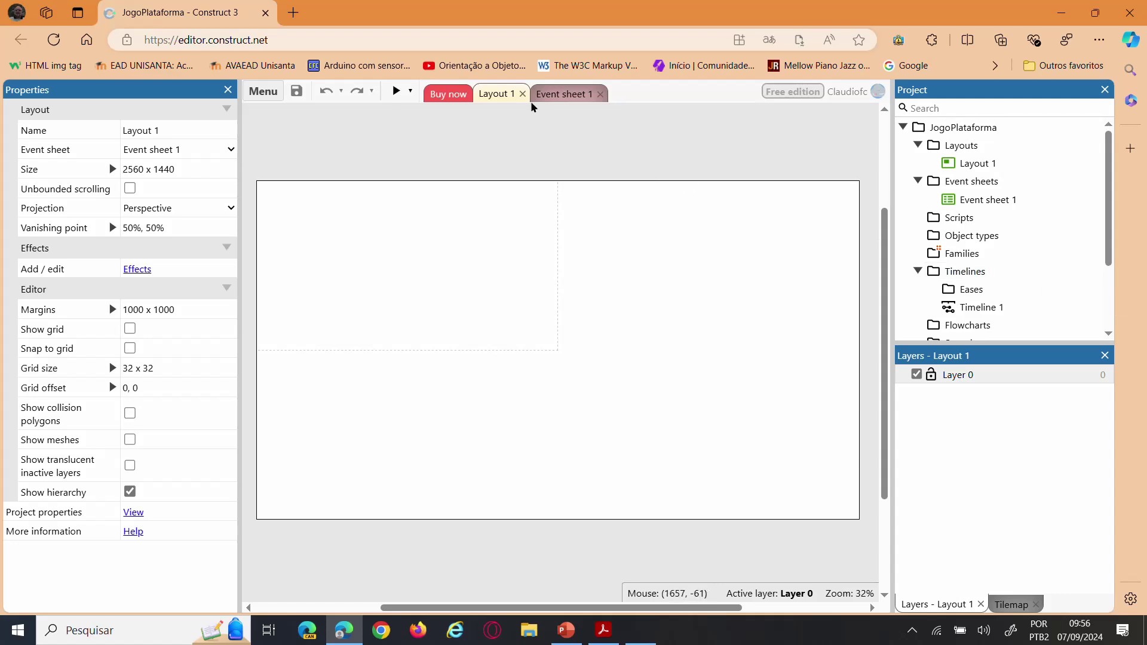
{"action": "left_click", "coordinate": [564, 95]}
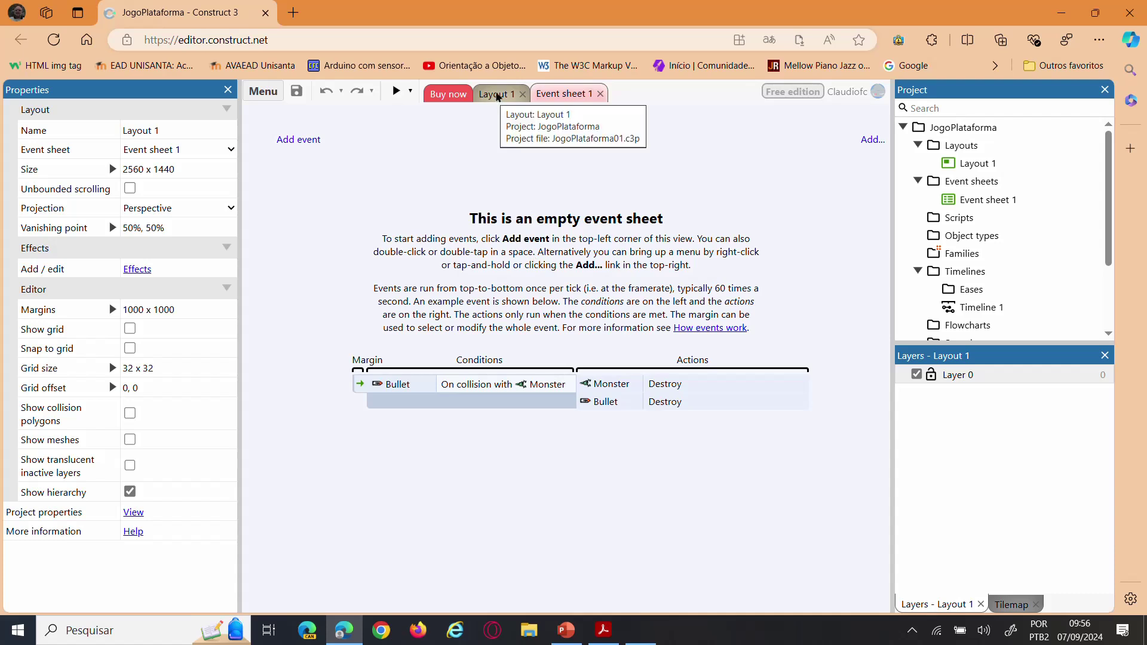
{"action": "left_click", "coordinate": [498, 97]}
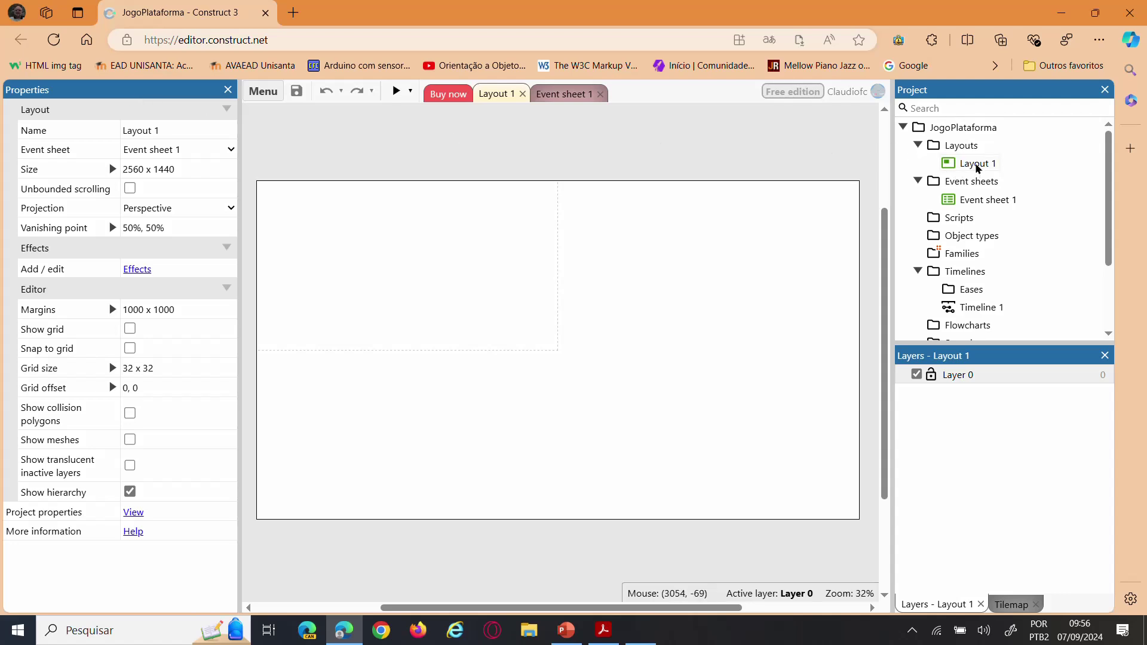
{"action": "left_click", "coordinate": [976, 164]}
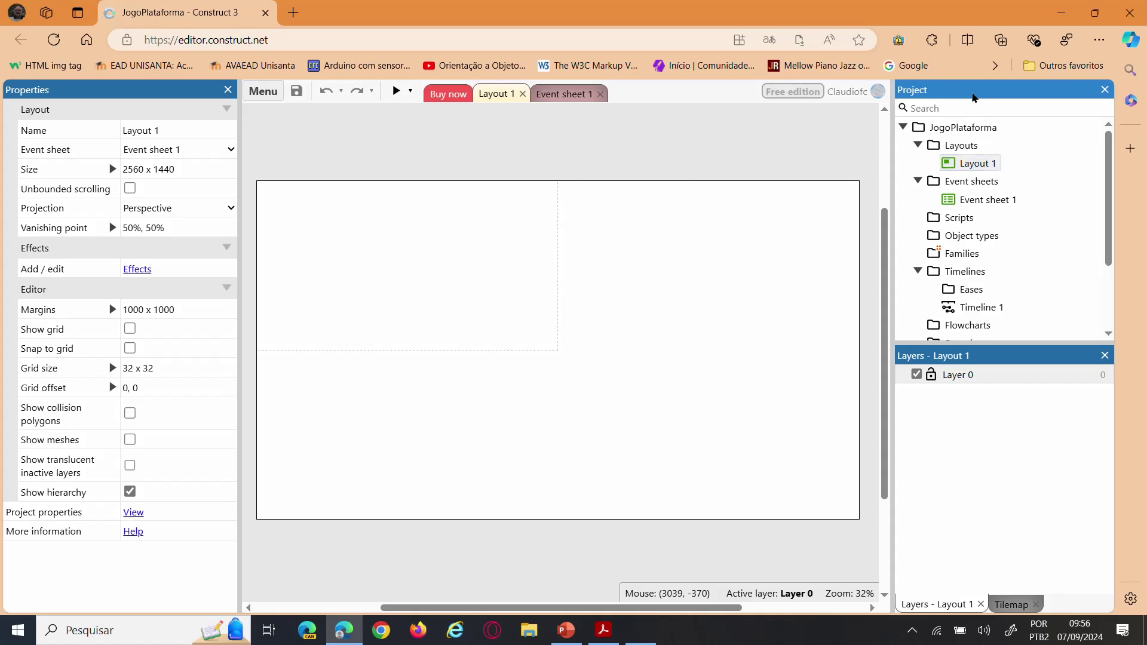
Undock the Project panel and dock it beside the Properties panel.
{"action": "right_click", "coordinate": [974, 98]}
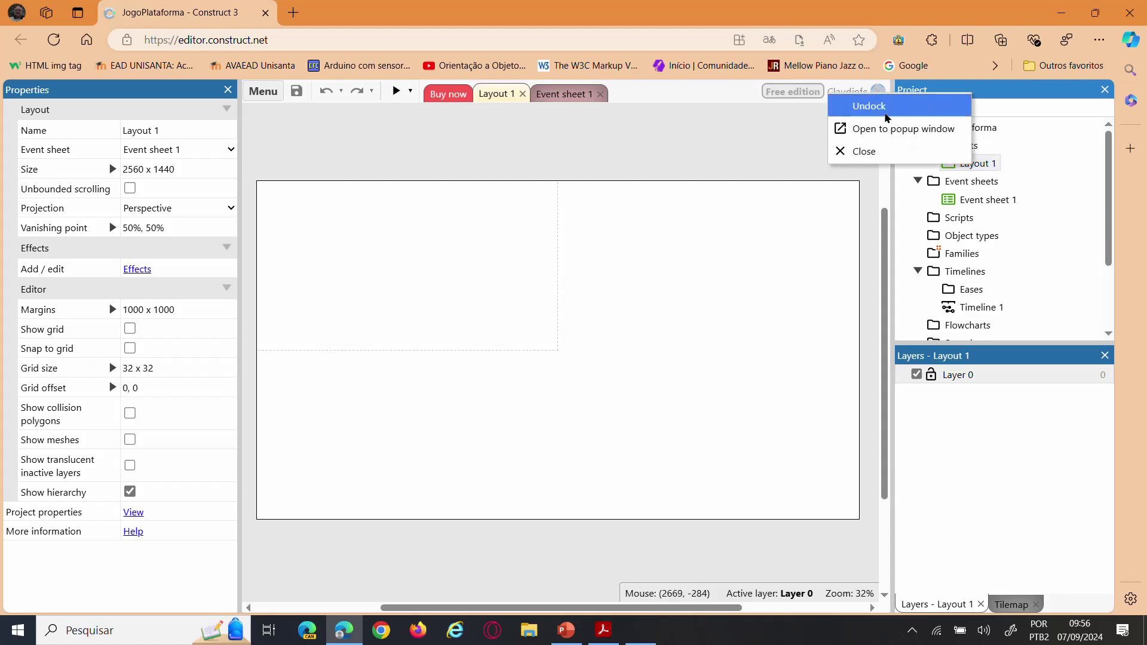
{"action": "left_click", "coordinate": [912, 112]}
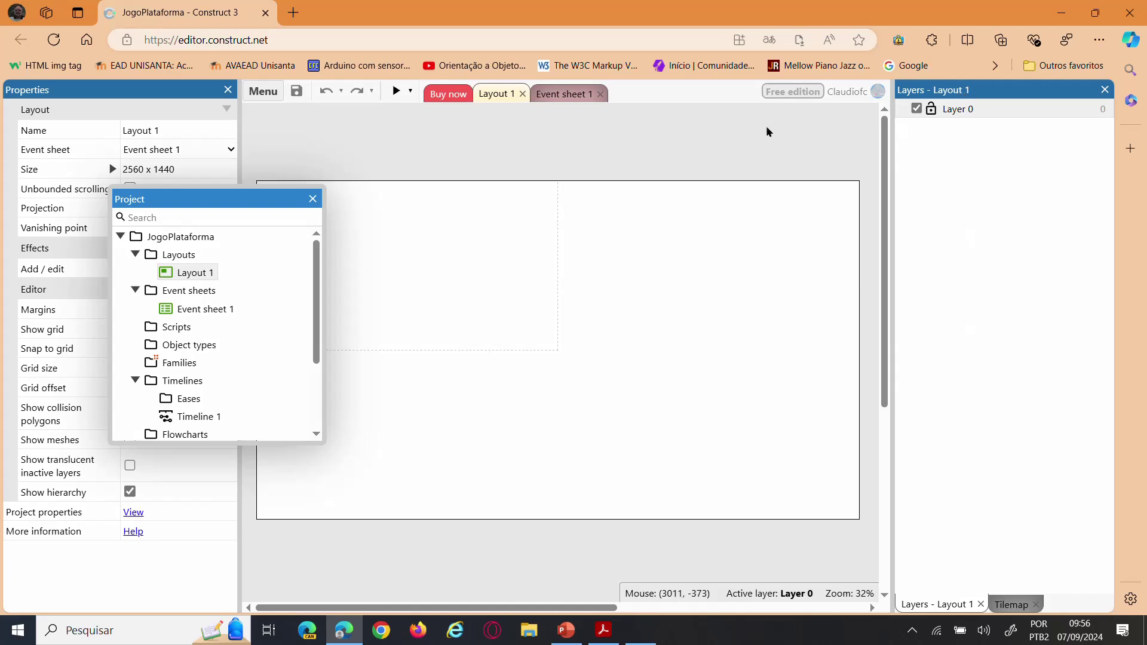
{"action": "left_click_drag", "start_coordinate": [232, 201], "coordinate": [158, 346]}
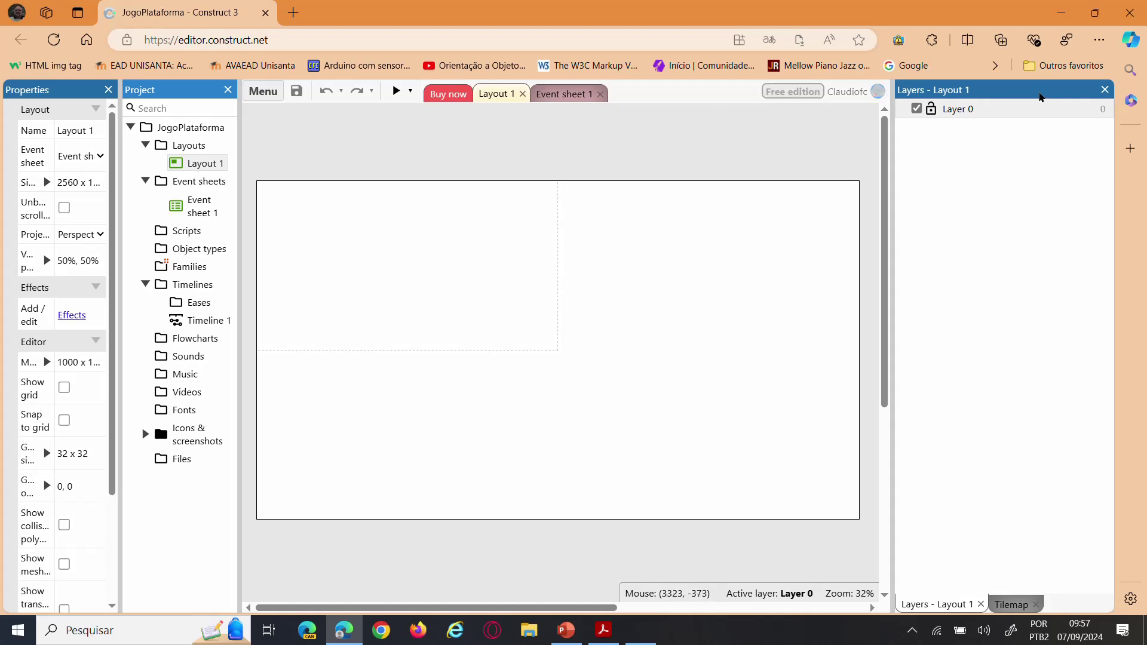
Try undocking the Layers panel, and undock the Properties panel and return it to its original dock beside the layout.
{"action": "left_click_drag", "start_coordinate": [1039, 97], "coordinate": [171, 359]}
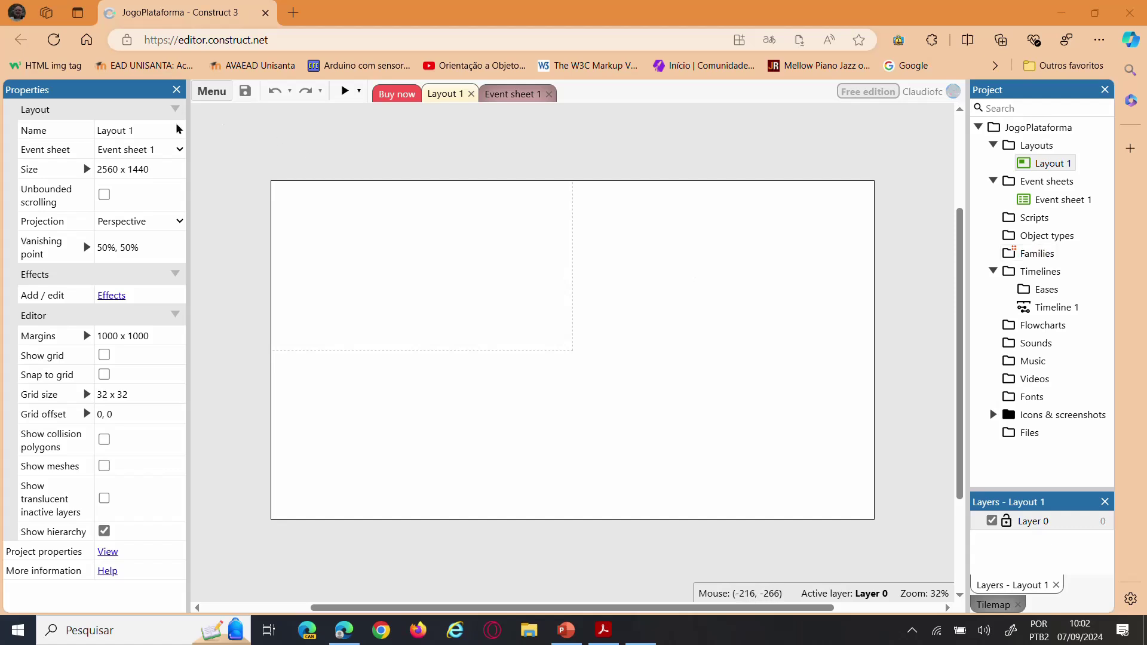
{"action": "left_click_drag", "start_coordinate": [92, 97], "coordinate": [42, 160]}
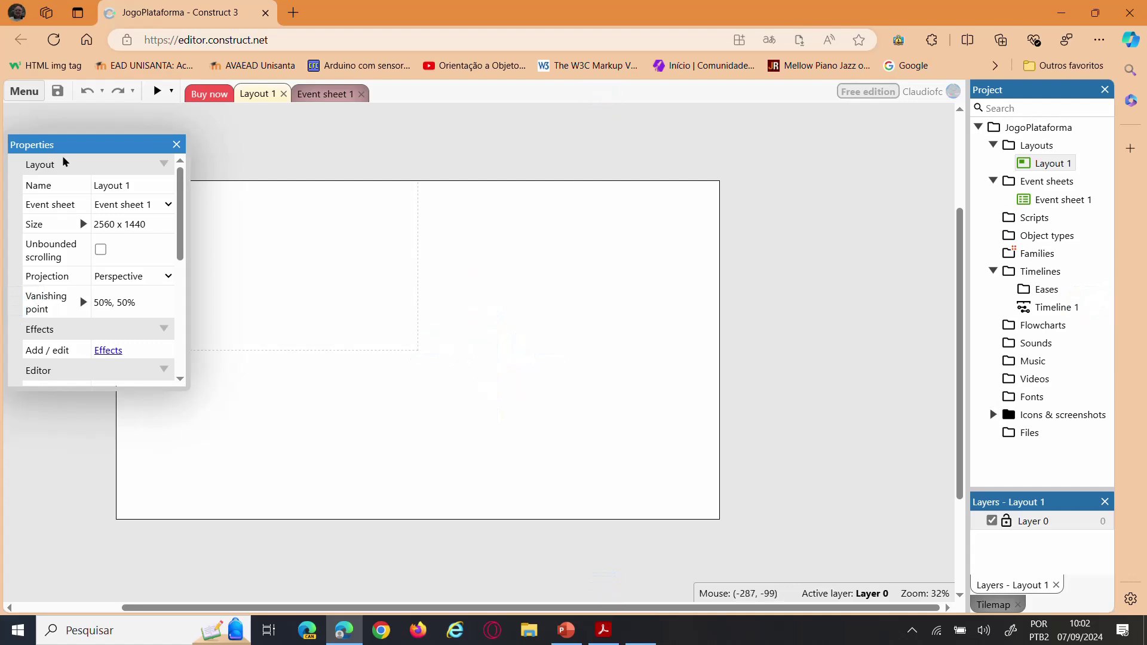
{"action": "left_click", "coordinate": [53, 160]}
{"action": "left_click_drag", "start_coordinate": [102, 146], "coordinate": [38, 293]}
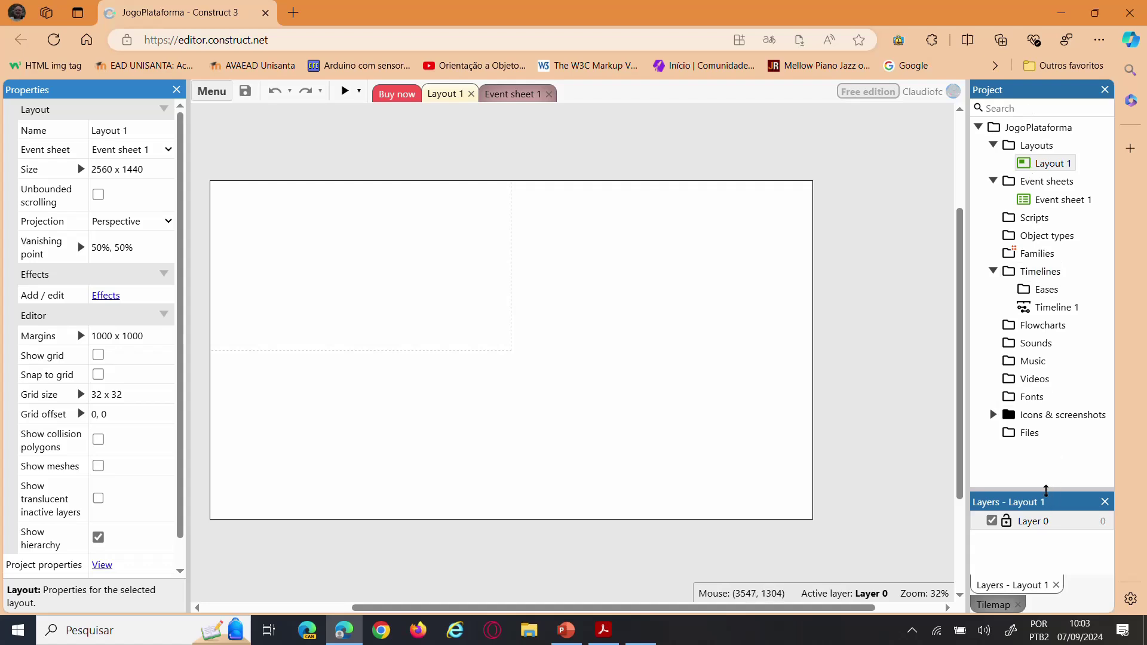
Adjust the divider between the Project and Layers panels, and slightly widen the Properties panel and the Project and Layers column.
{"action": "left_click_drag", "start_coordinate": [1046, 490], "coordinate": [1043, 517]}
{"action": "left_click_drag", "start_coordinate": [193, 221], "coordinate": [205, 222]}
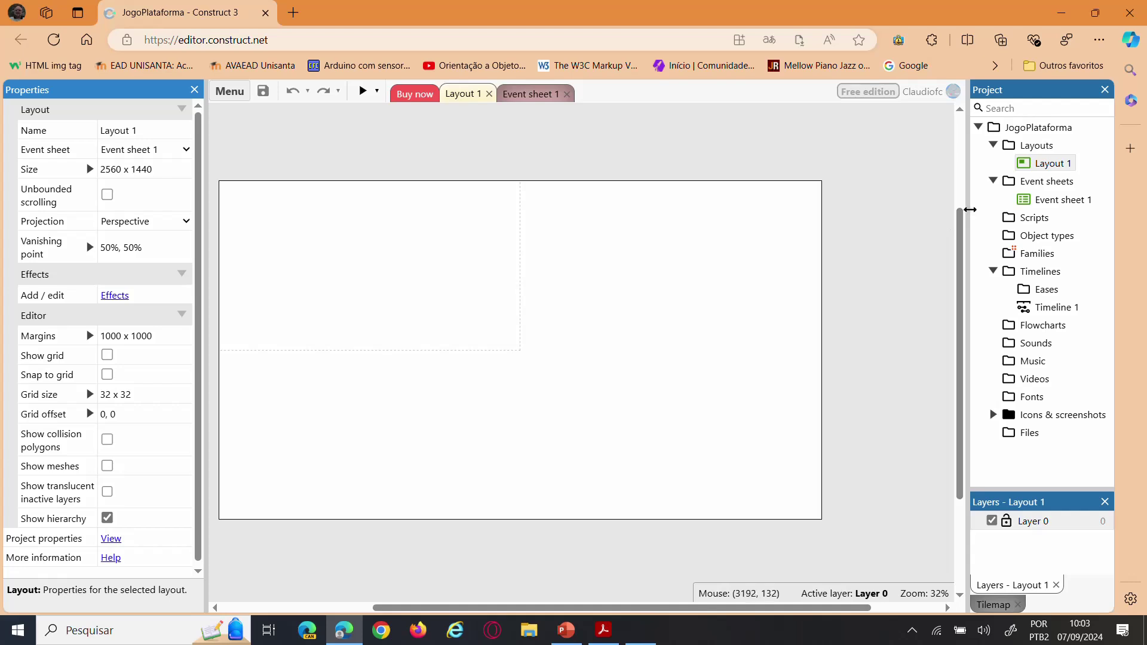
{"action": "left_click_drag", "start_coordinate": [968, 215], "coordinate": [944, 210]}
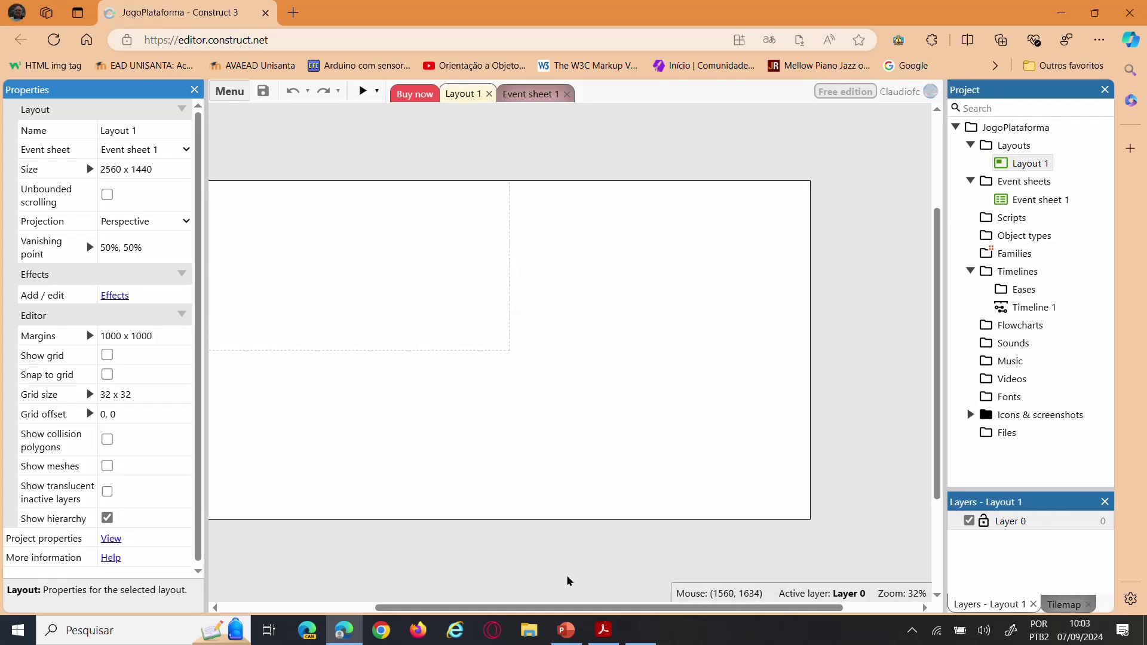
Zoom the Layout 1 view in to 38% and adjust its horizontal position in the workspace.
{"action": "mouse_move", "coordinate": [544, 610]}
{"action": "left_mouse_down"}
{"action": "mouse_move", "coordinate": [530, 610]}
{"action": "mouse_move", "coordinate": [540, 610]}
{"action": "left_mouse_up"}
{"action": "scroll", "coordinate": [675, 389], "scroll_direction": "up", "scroll_amount": 2}
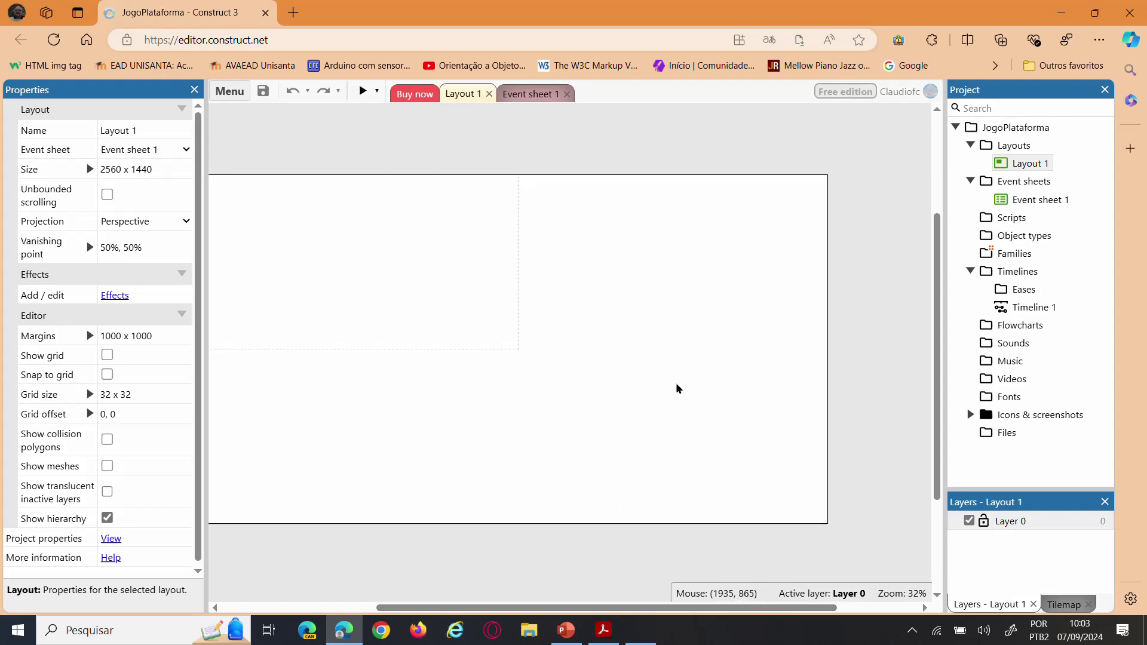
{"action": "mouse_move", "coordinate": [505, 611]}
{"action": "left_mouse_down"}
{"action": "mouse_move", "coordinate": [483, 612]}
{"action": "mouse_move", "coordinate": [508, 611]}
{"action": "left_mouse_up"}
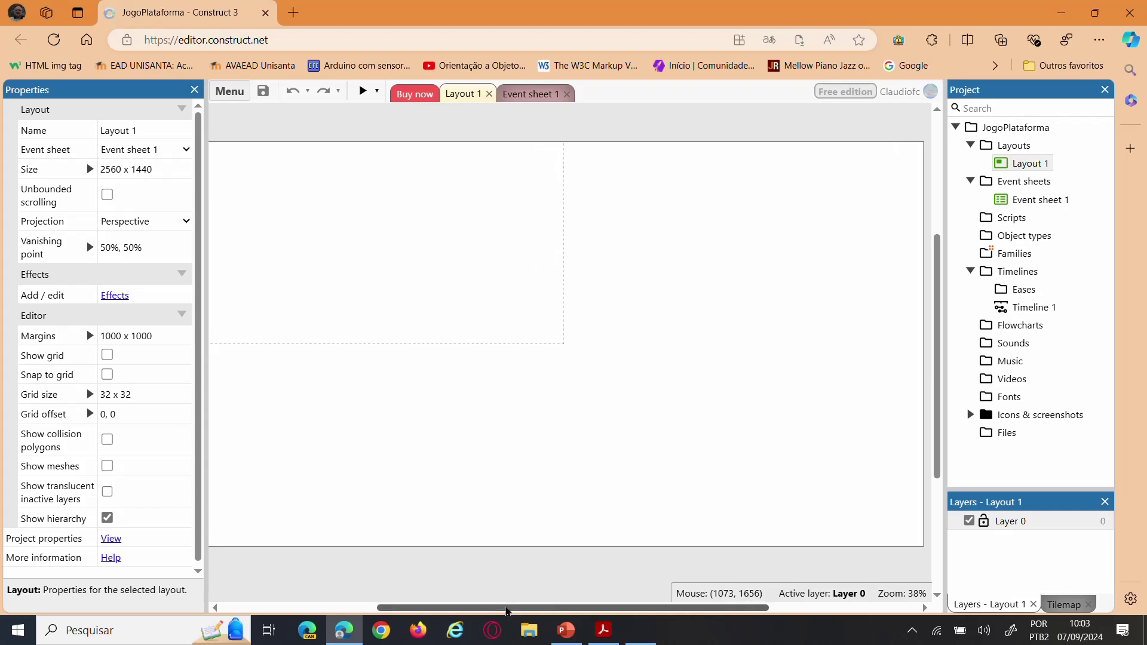